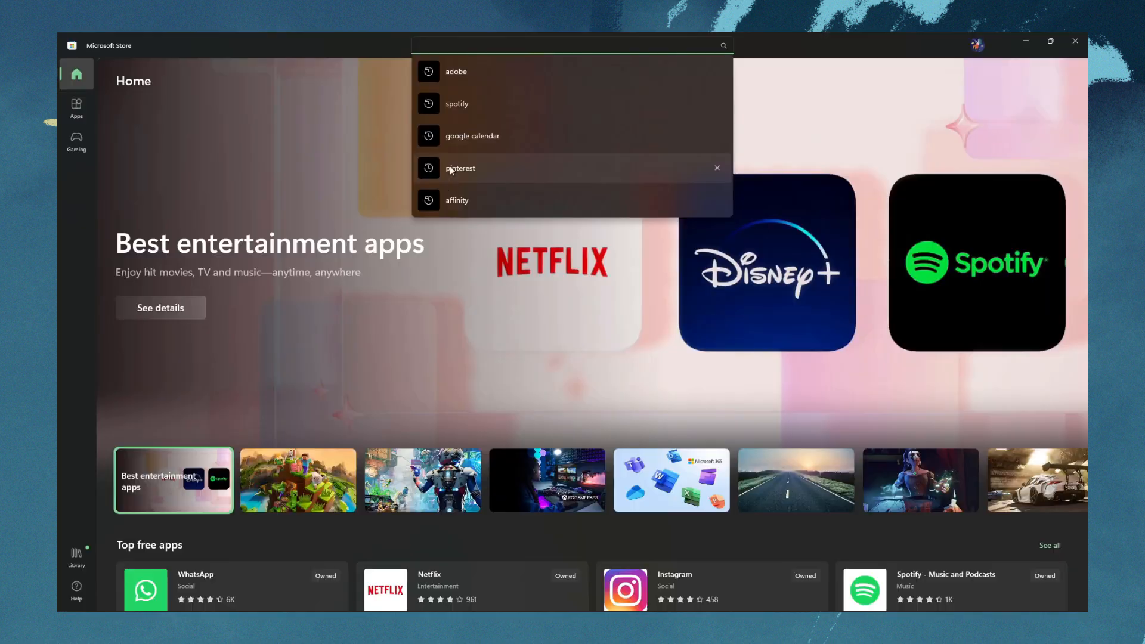
Search the Microsoft Store for affinity and examine the Affinity Photo 2 page and its publisher's other apps
click(456, 200)
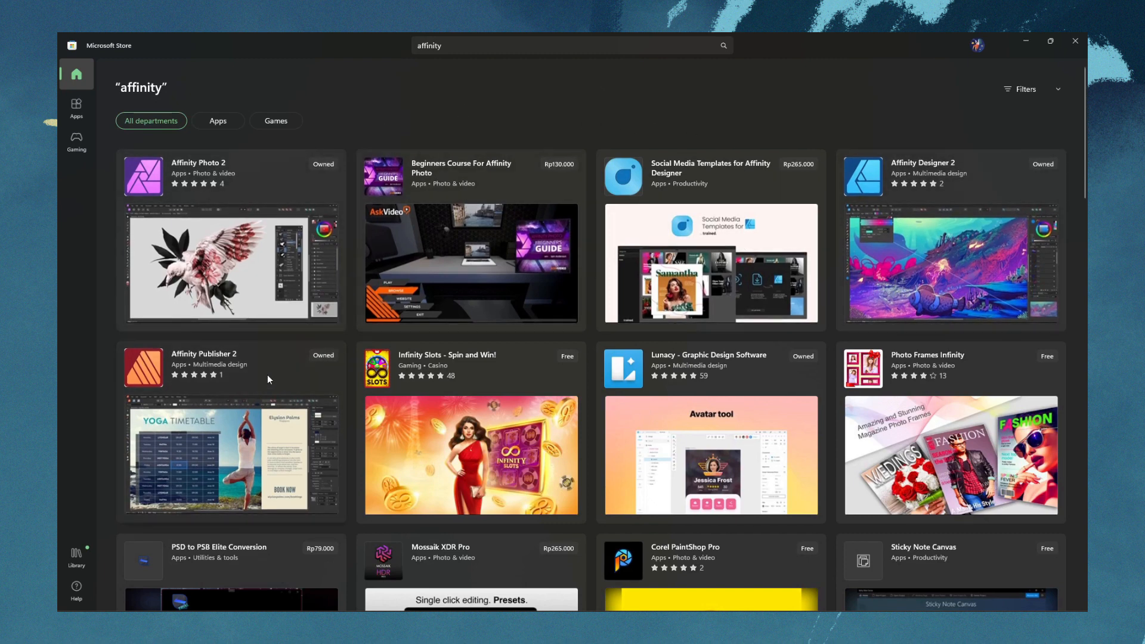
click(224, 222)
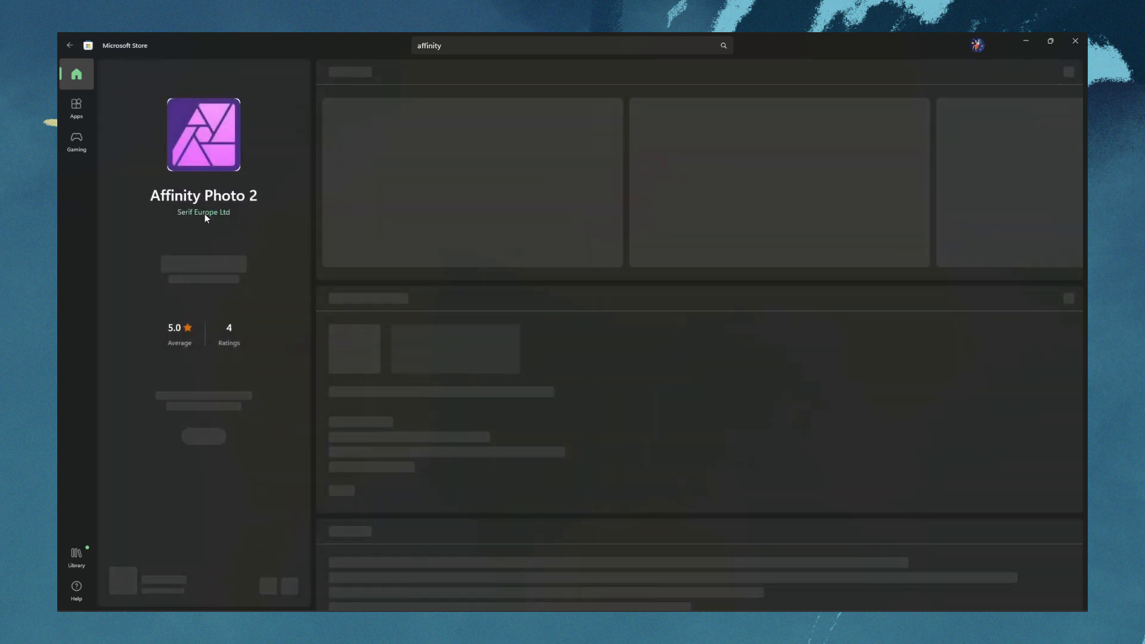
click(205, 212)
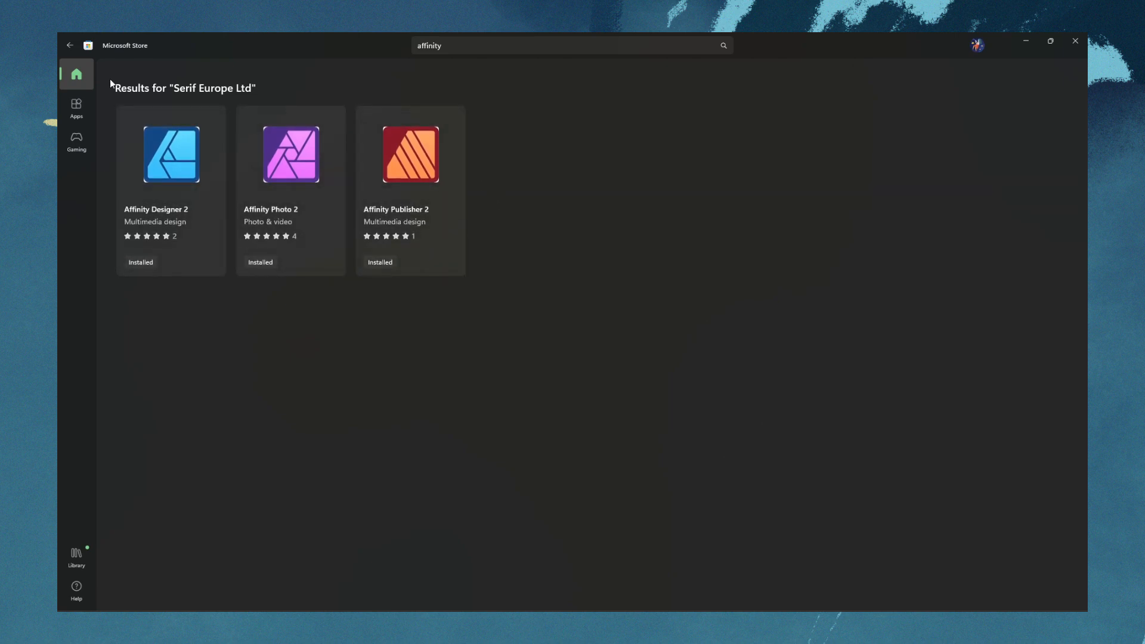
click(69, 46)
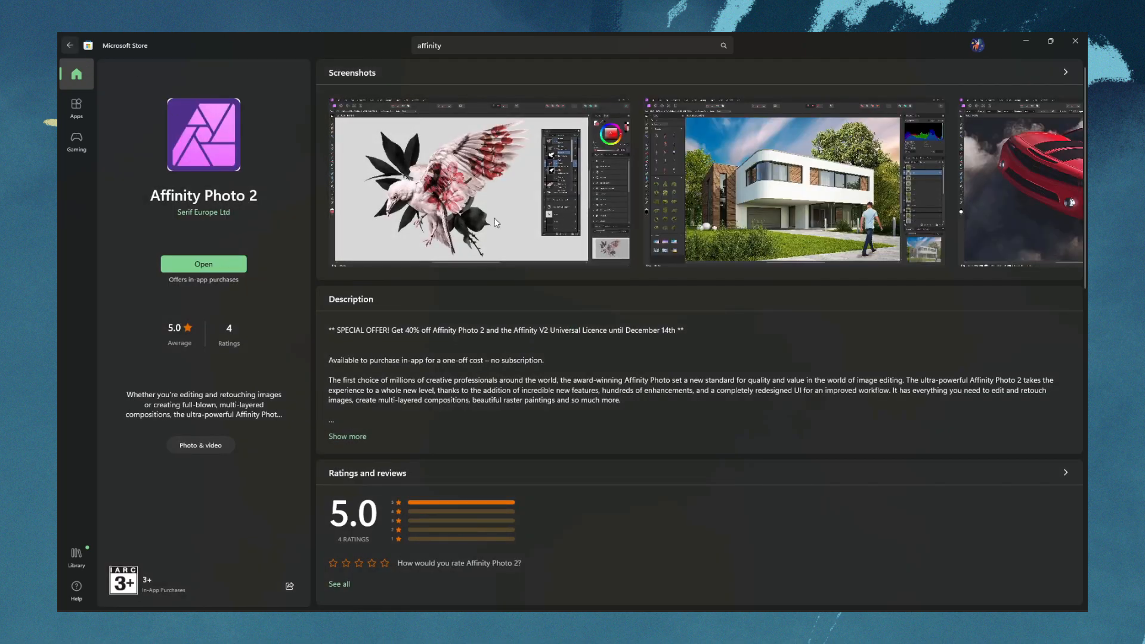
key(alt+Left)
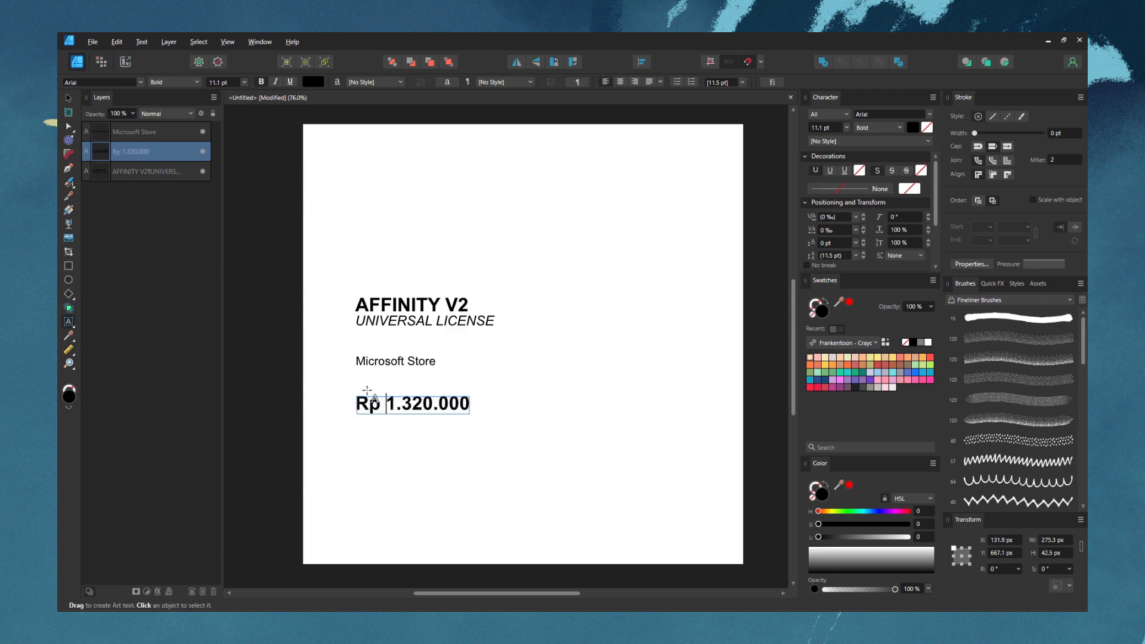
In Affinity Designer, add the italic notes "(harga promo)" and "*sampai 25 Januari 2023" beside the Rp 1.320.000 price
key(Escape)
key(ctrl+v)
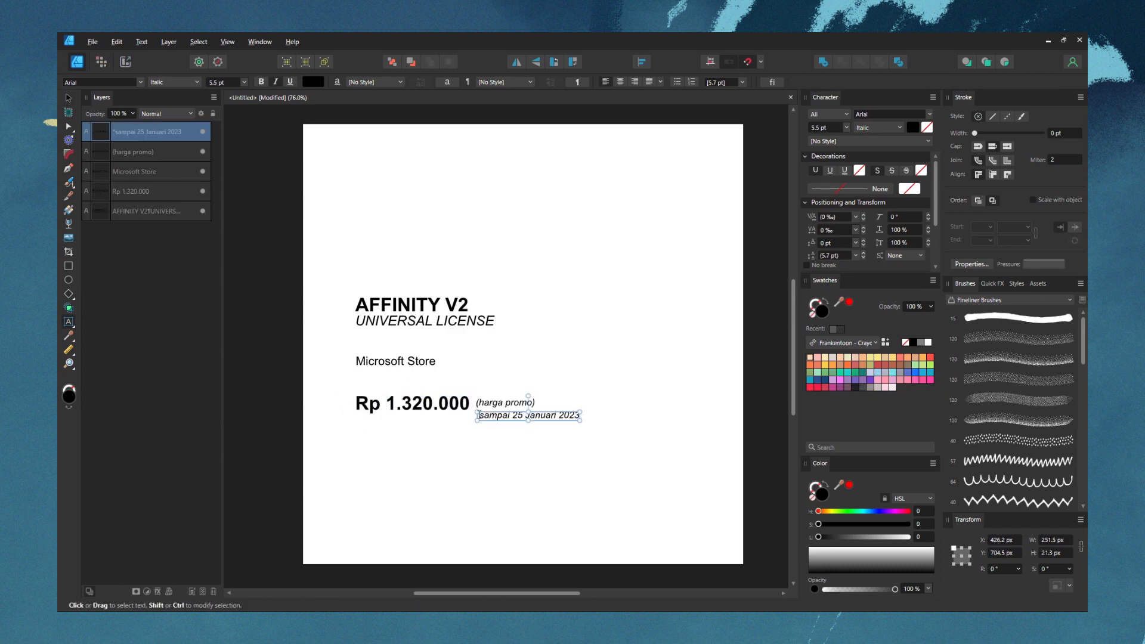
drag(477, 415, 587, 415)
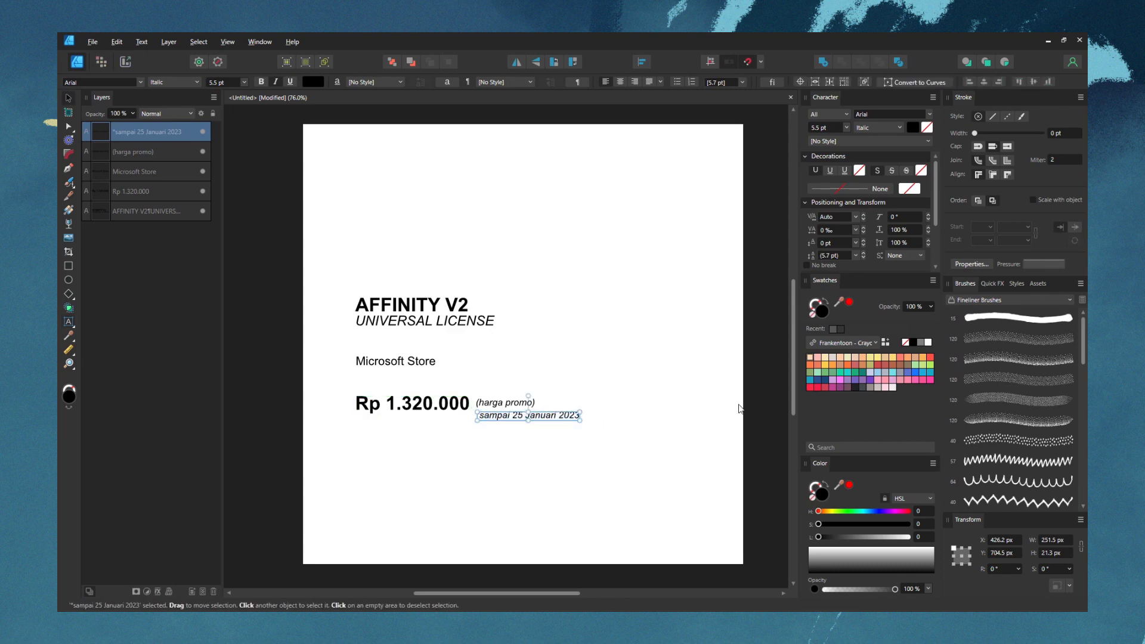
click(757, 404)
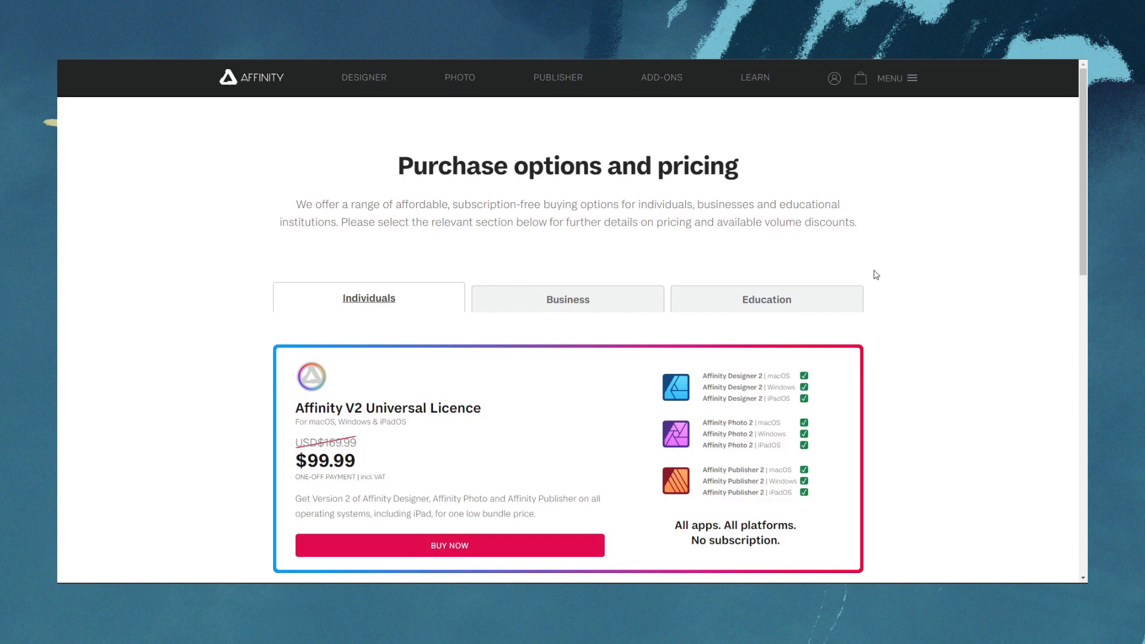
On the Affinity website, examine the individual pricing of the V2 Universal Licence and the separate desktop apps
scroll(876, 274, down, 3)
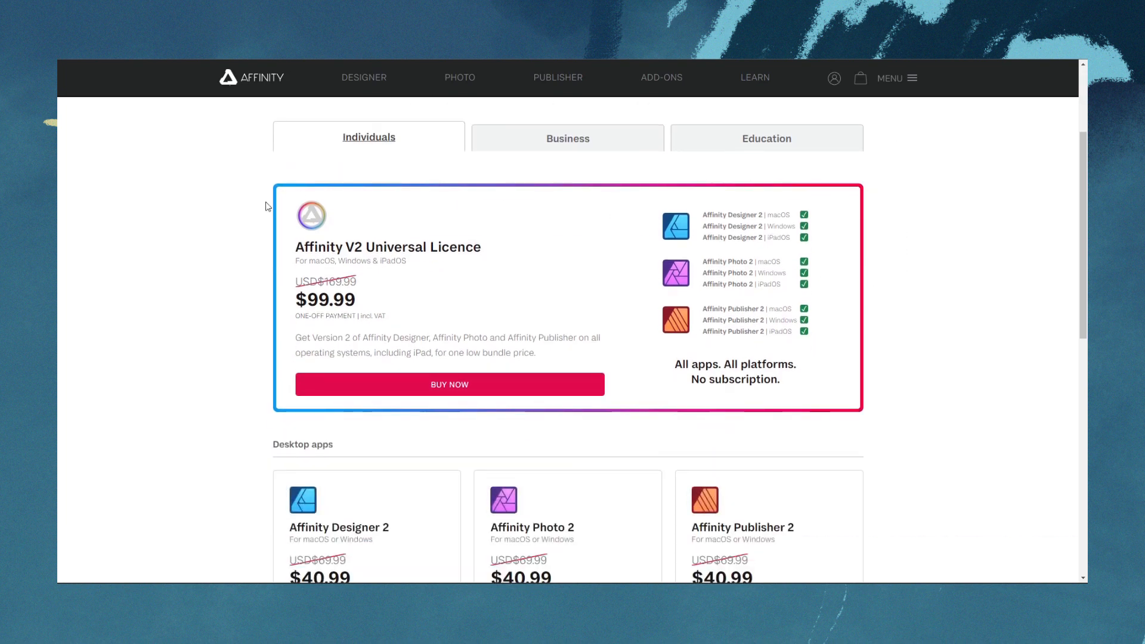
scroll(870, 264, down, 3)
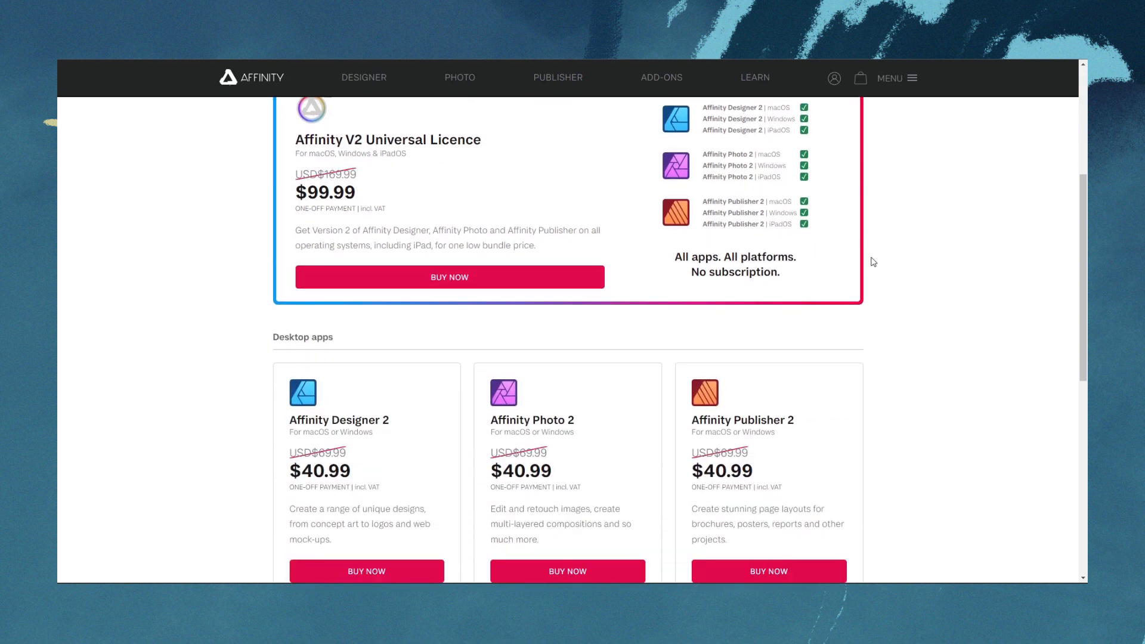
scroll(873, 262, up, 1)
scroll(869, 262, up, 1)
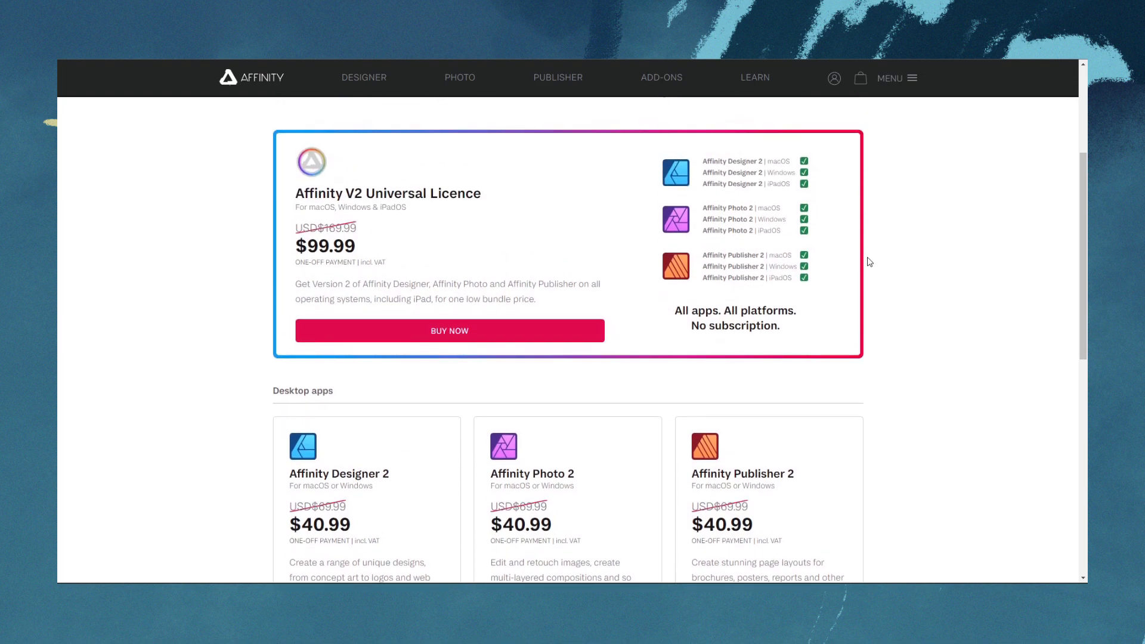
scroll(870, 262, down, 8)
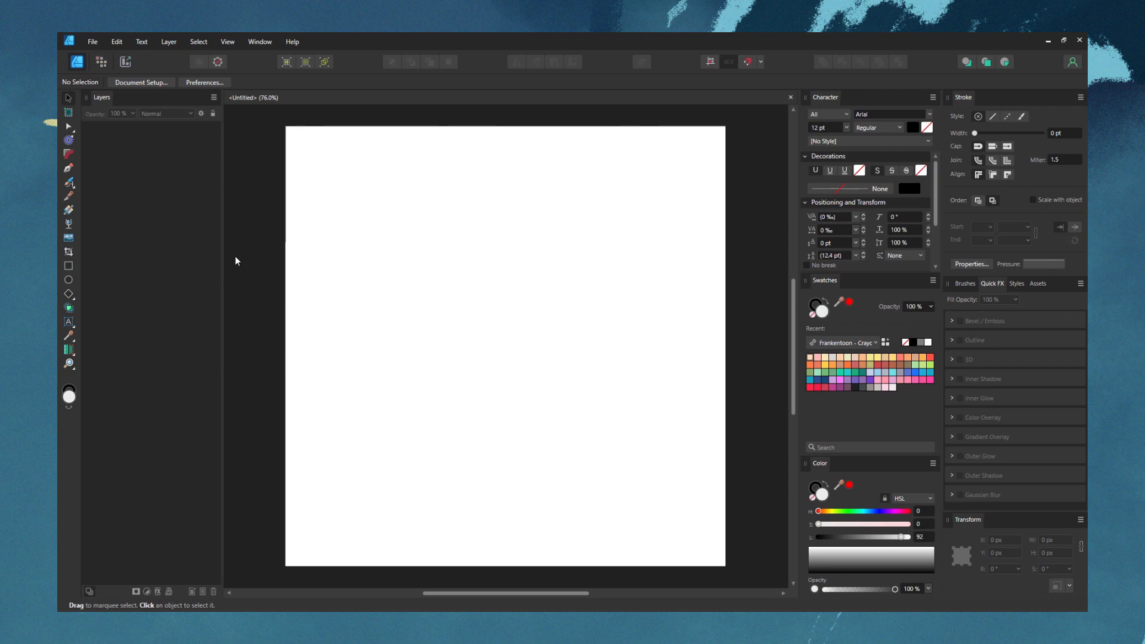
In Affinity Designer, browse the downloadable sample artworks offered on the new document screen
click(966, 283)
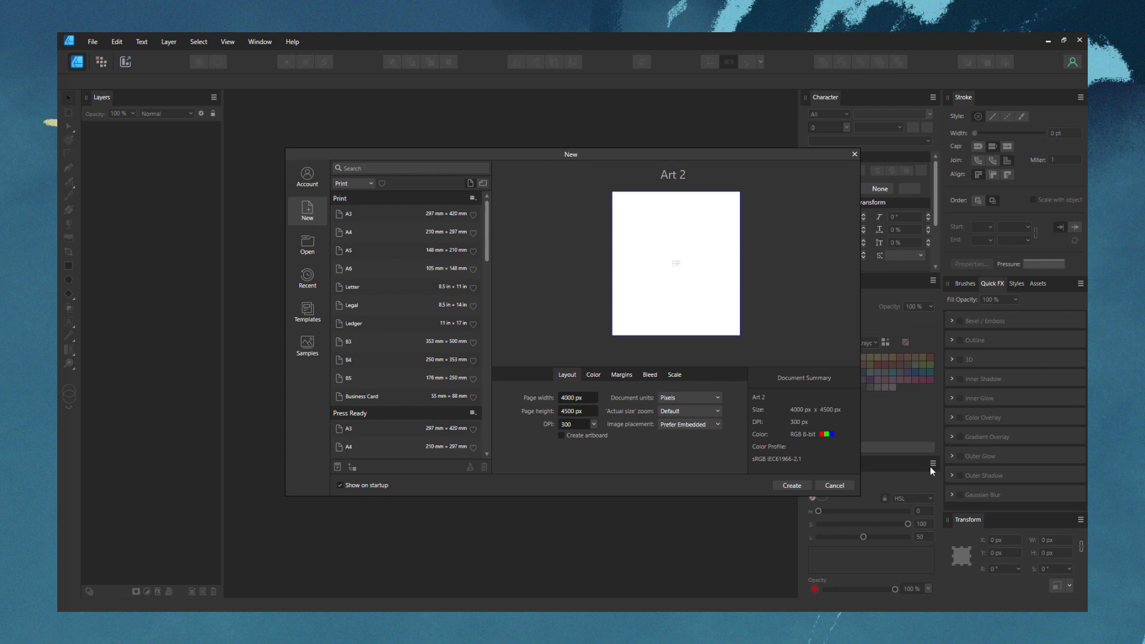
click(303, 342)
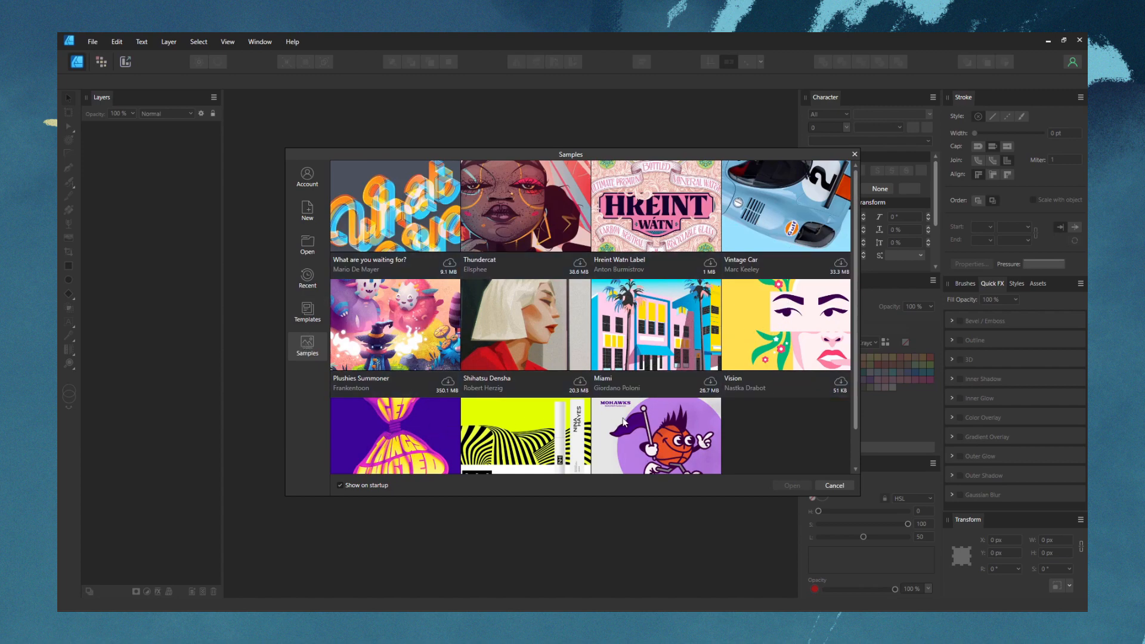
scroll(623, 421, down, 1)
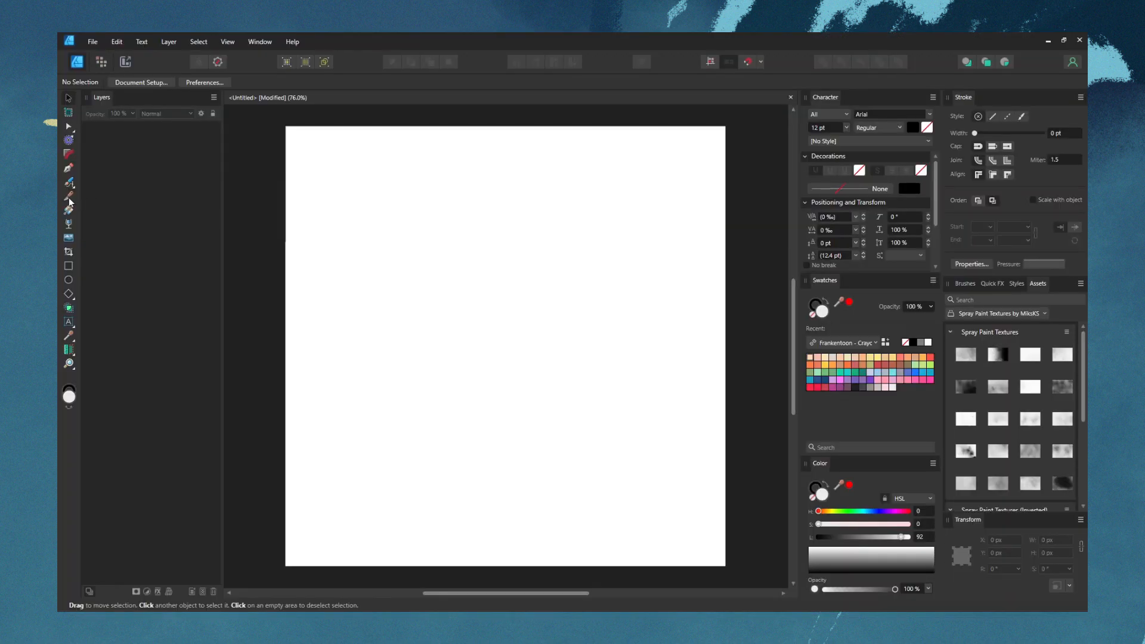
Draw a square about 341 px wide from the centre of the page
key(m)
click(961, 284)
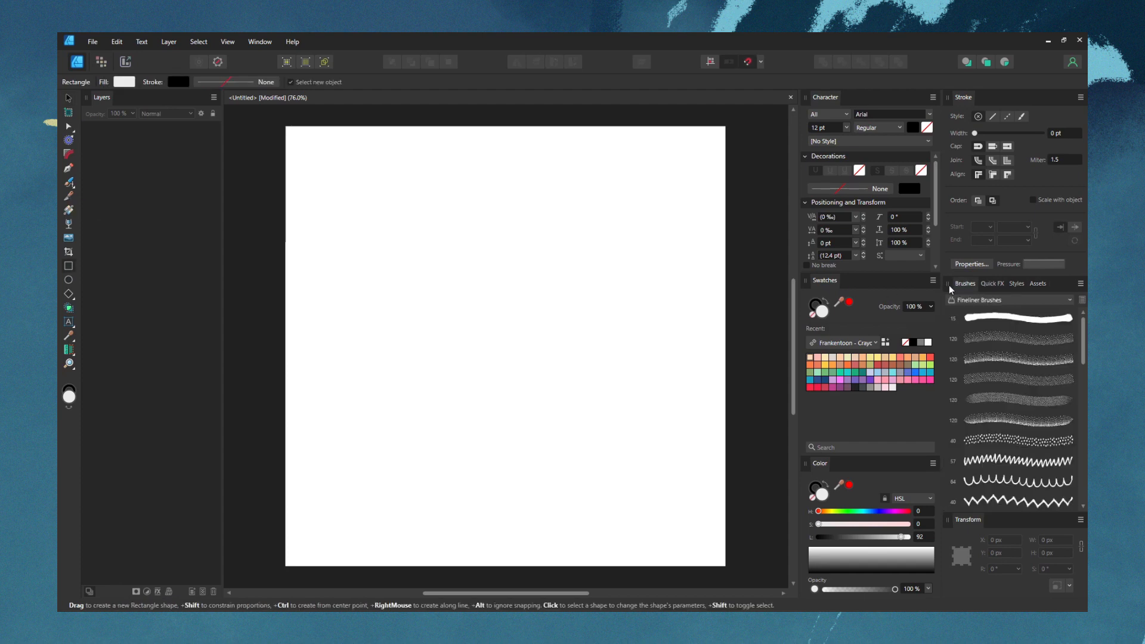
drag(506, 346, 586, 288)
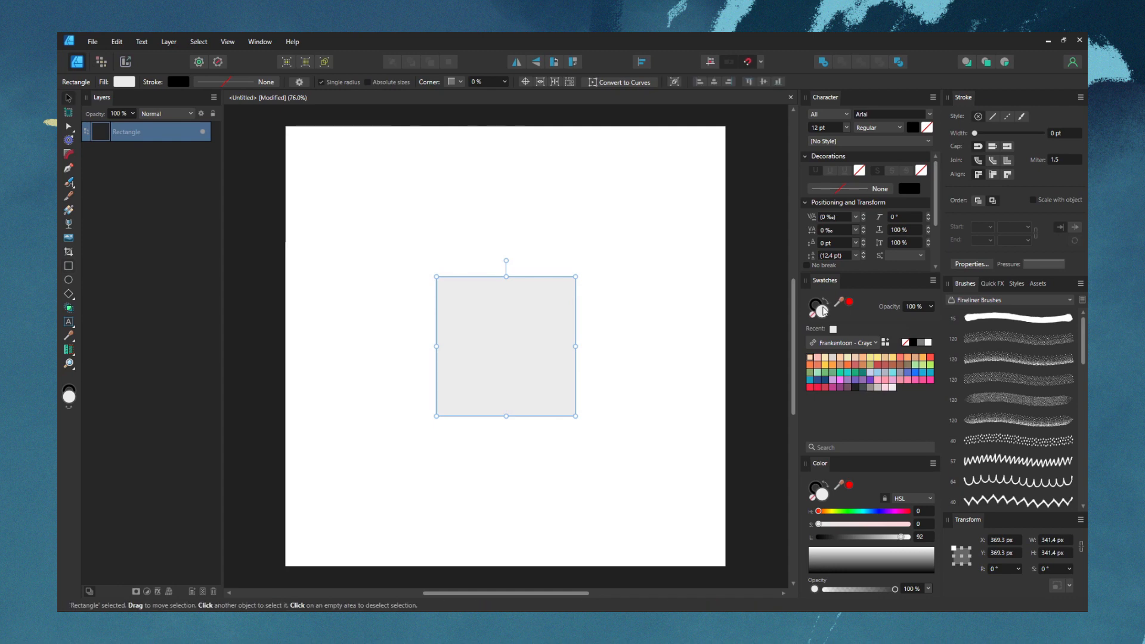
Remove the square's stroke and set its fill to dark grey with a lightness of 21
click(812, 308)
click(812, 316)
click(823, 316)
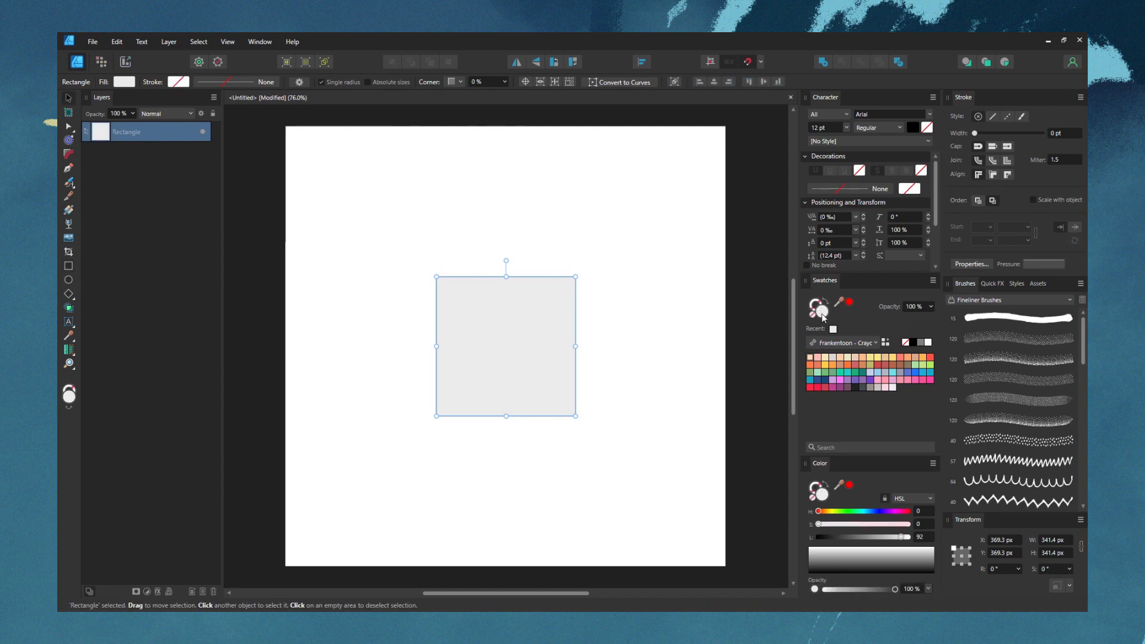
click(837, 536)
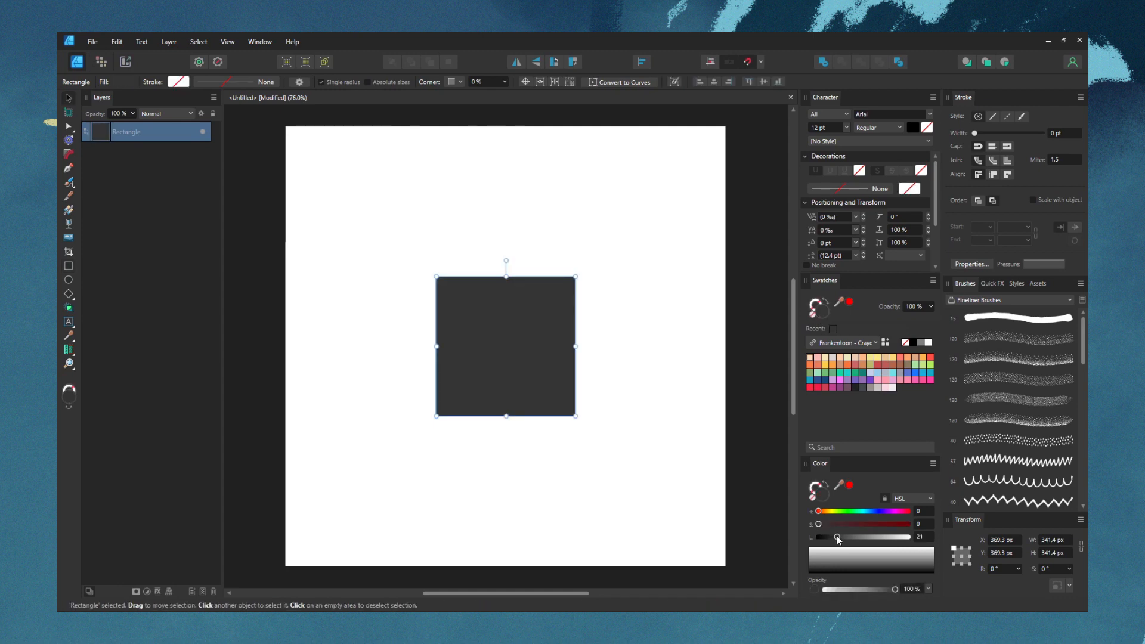
Cut the square across its middle with a freehand Knife stroke and move the upper piece up to open a gap
key(k)
drag(423, 323, 444, 336)
drag(589, 340, 588, 337)
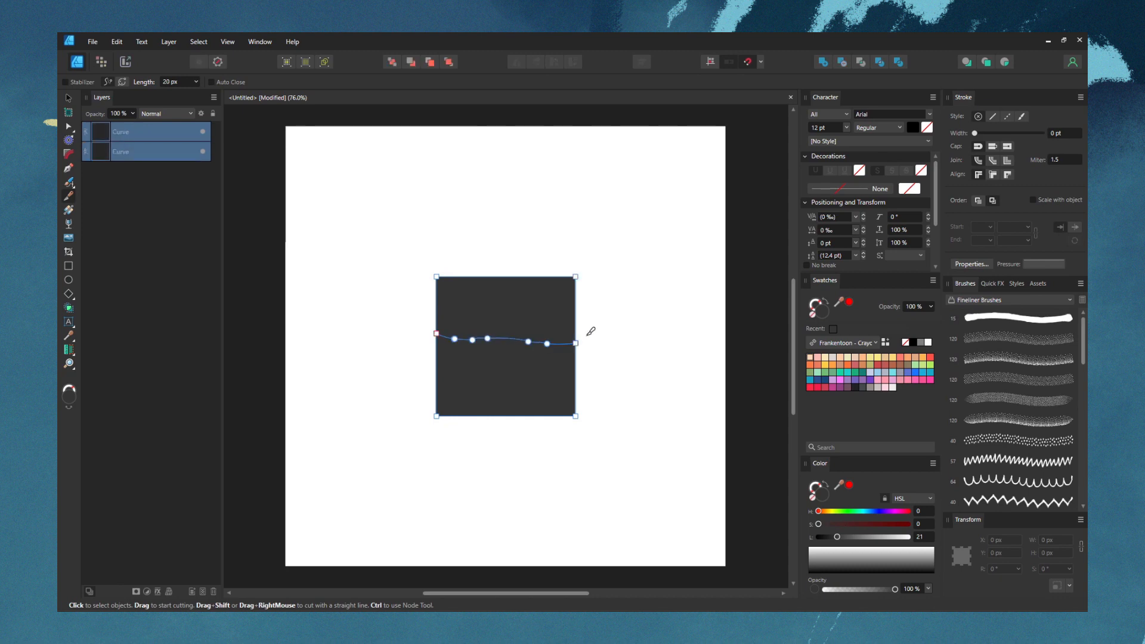
key(v)
click(513, 328)
drag(516, 324, 517, 304)
click(596, 325)
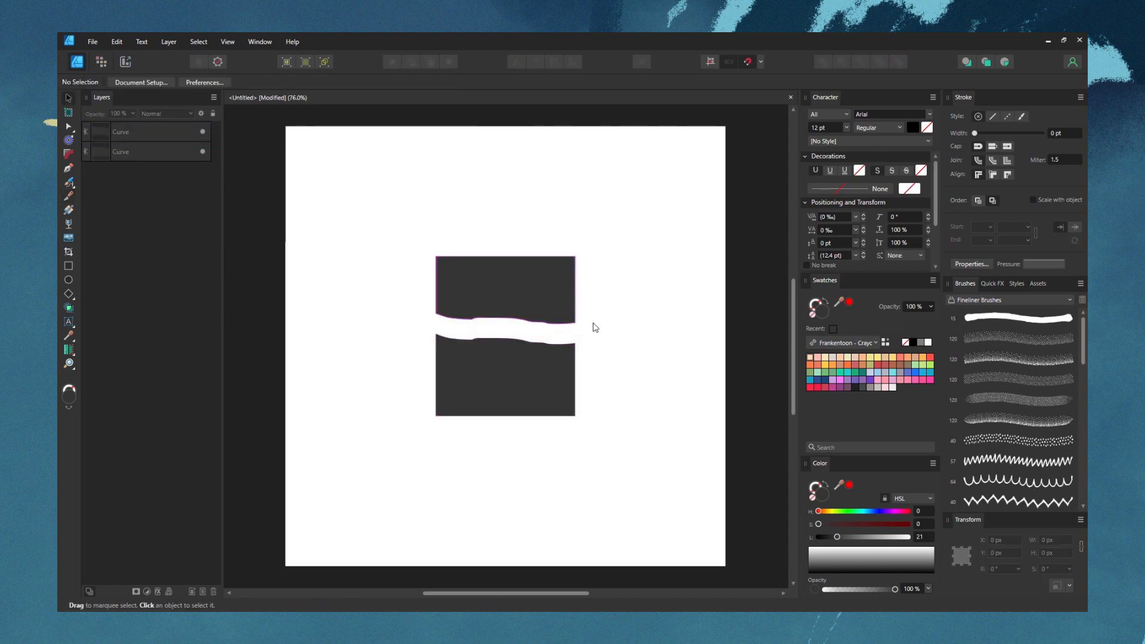
Undo the upper piece's move and the knife cut to restore the whole square
key(ctrl+z)
key(ctrl+z)
key(ctrl+z)
key(ctrl+z)
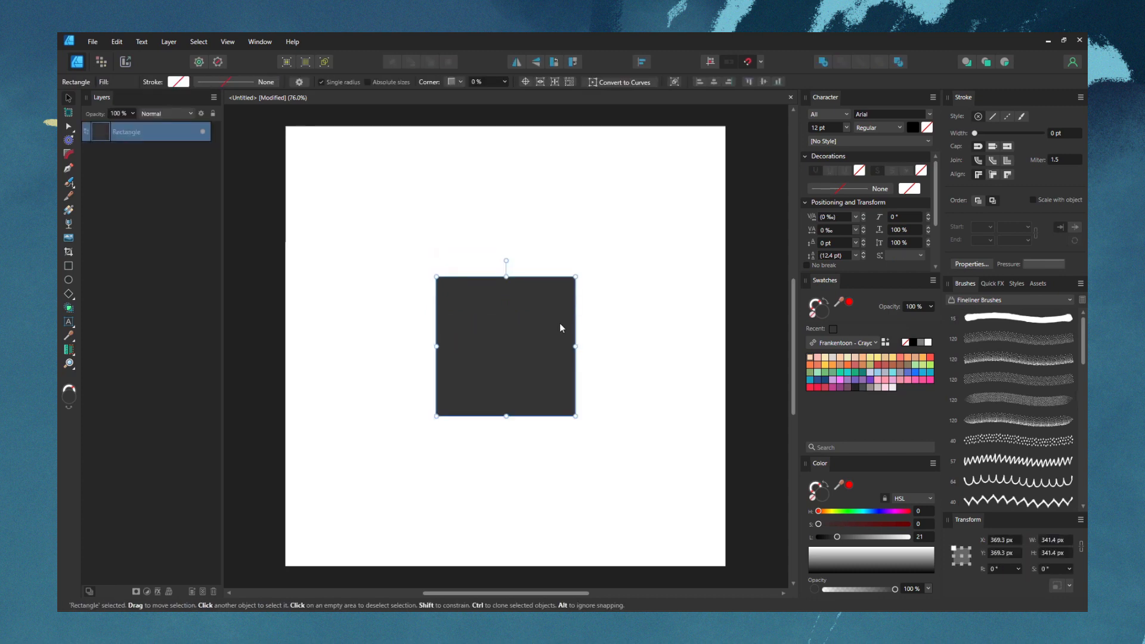
Turn on Auto Close for the Knife tool, cut the square across its middle, and move the upper piece up
key(y)
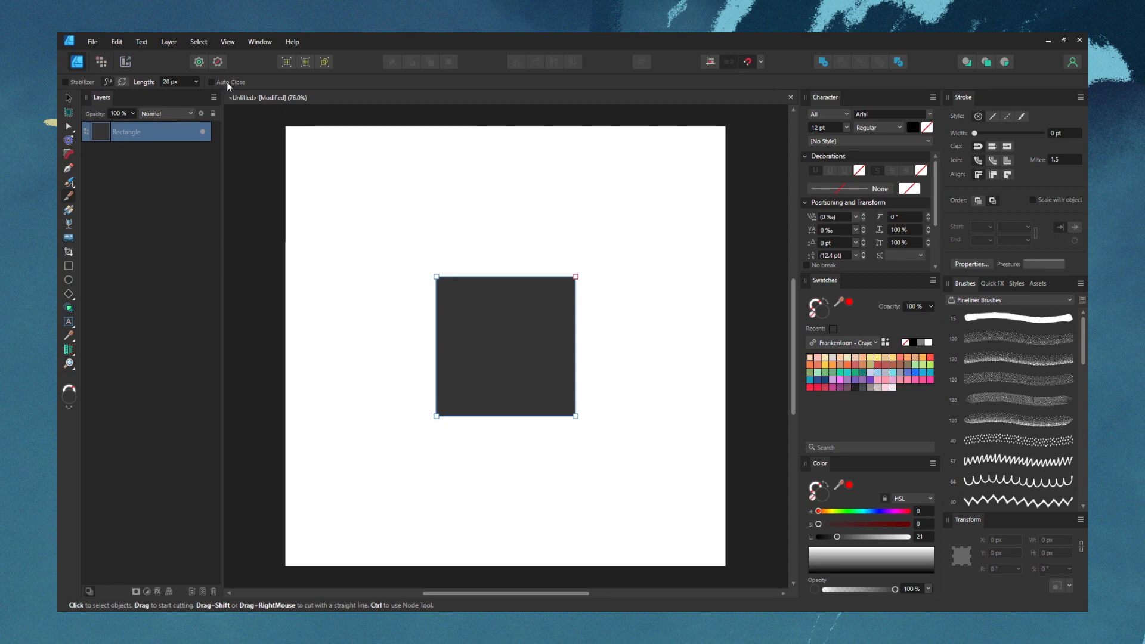
drag(429, 323, 552, 350)
mouse_move(585, 281)
mouse_down()
mouse_move(488, 250)
mouse_move(417, 290)
mouse_up()
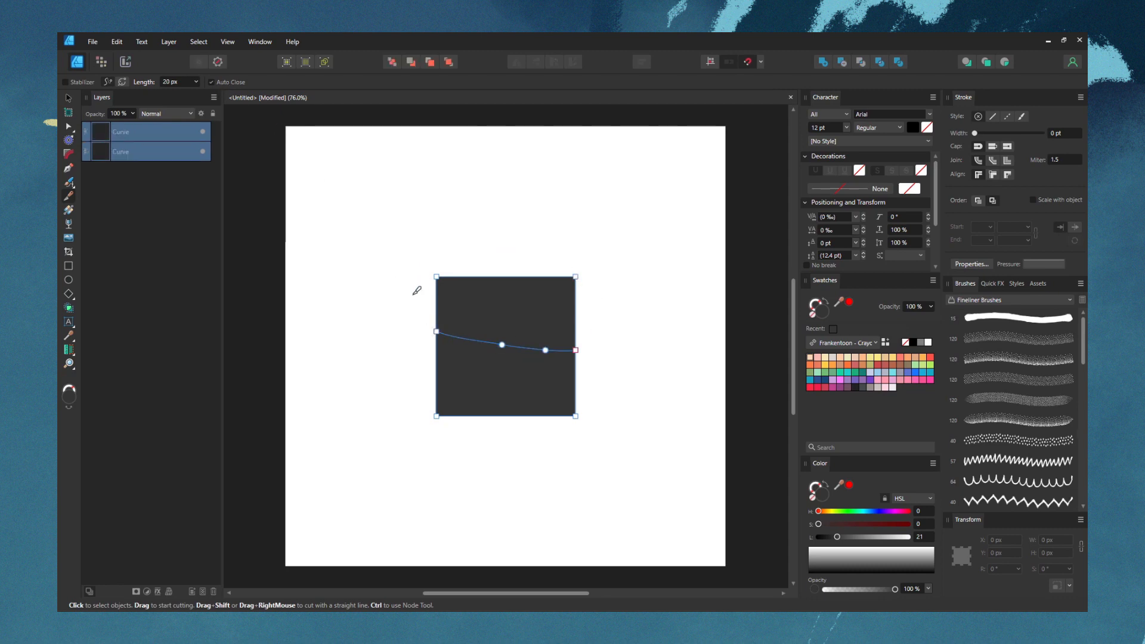
key(v)
click(509, 316)
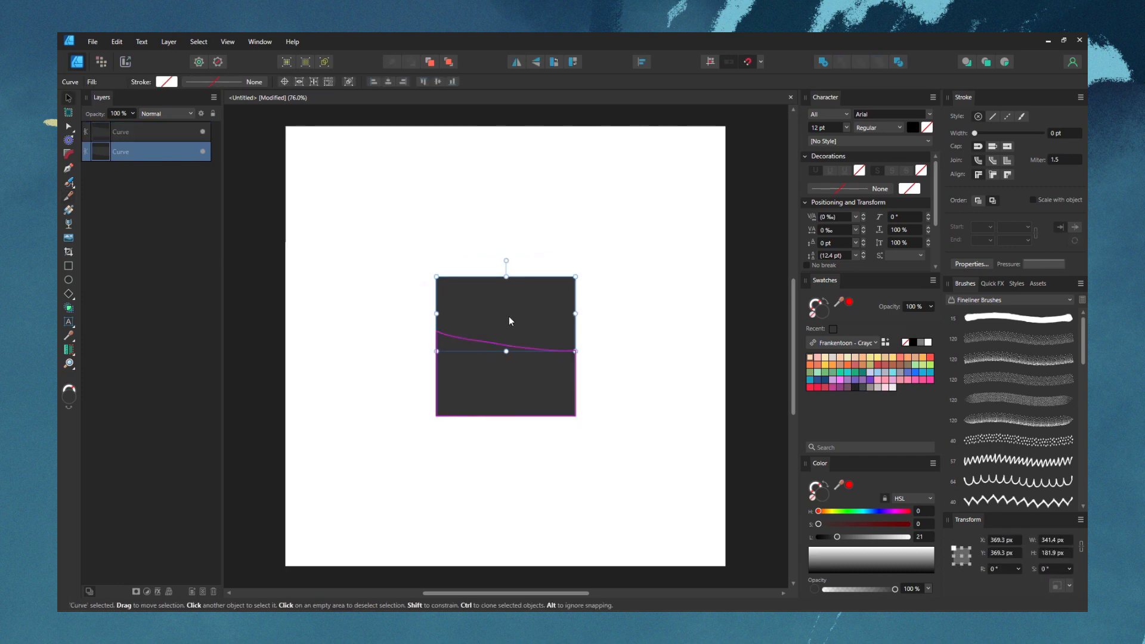
drag(508, 309, 506, 280)
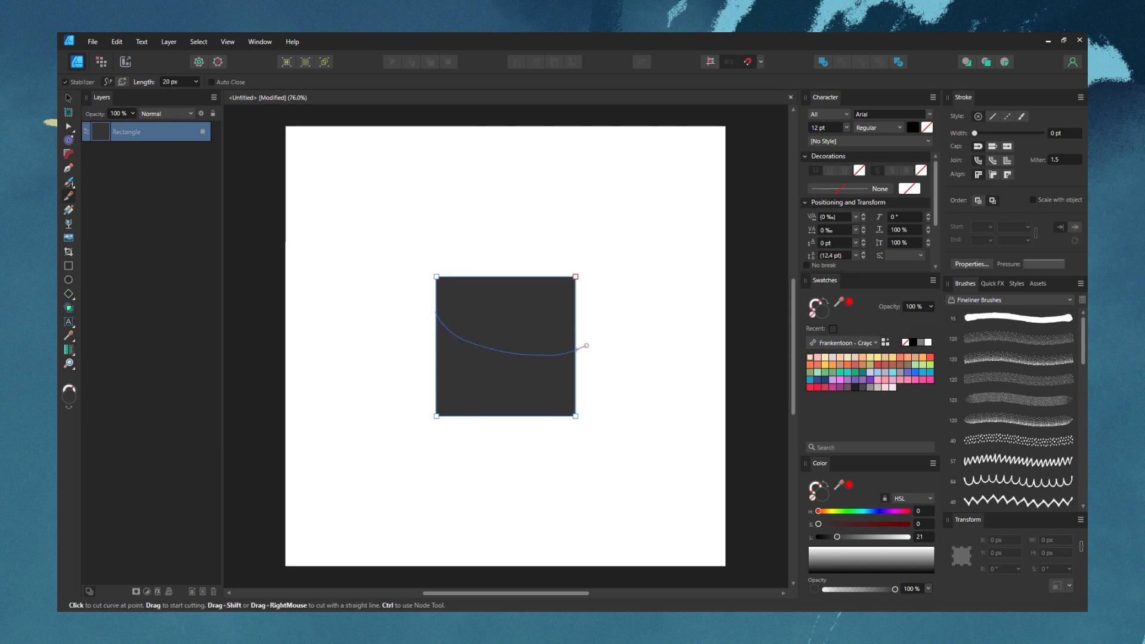
Cut the square along a smooth curve with the Knife's Stabilizer on, and move the upper piece up
drag(587, 345, 588, 345)
key(v)
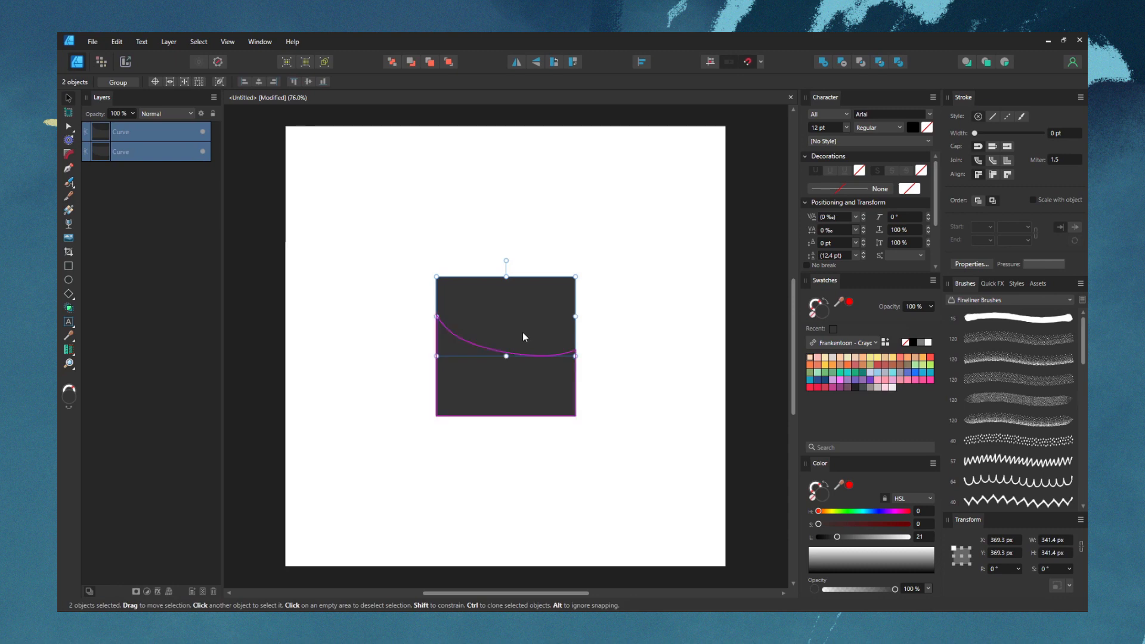
drag(522, 331, 520, 295)
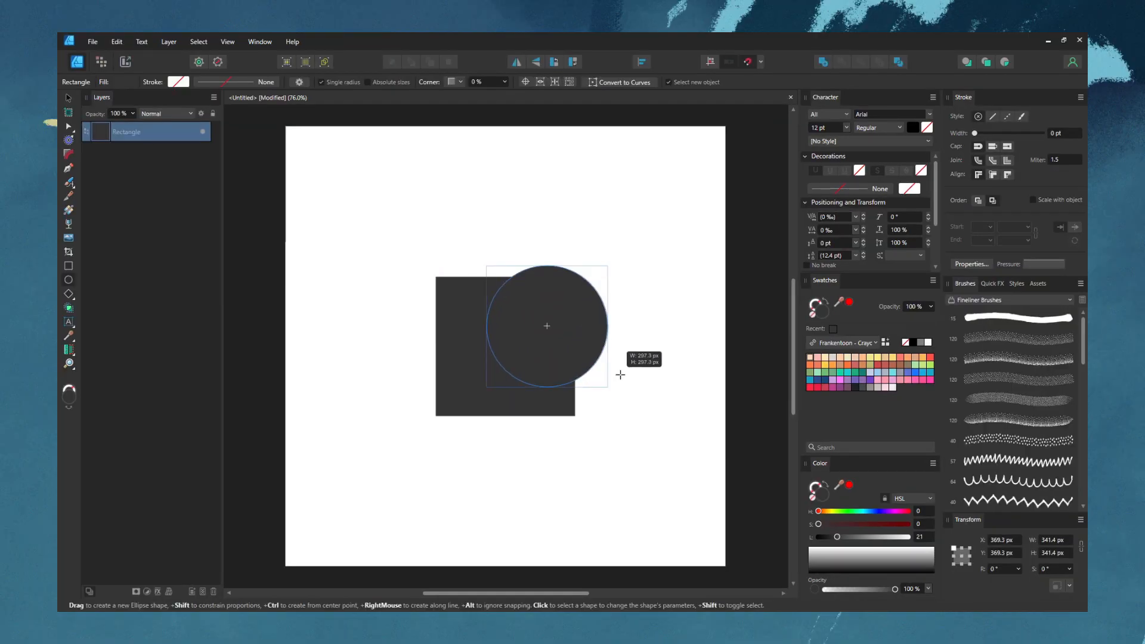
Draw a circle about 297 px wide overlapping the square's upper-right corner and set its fill lightness to 34
drag(621, 375, 620, 374)
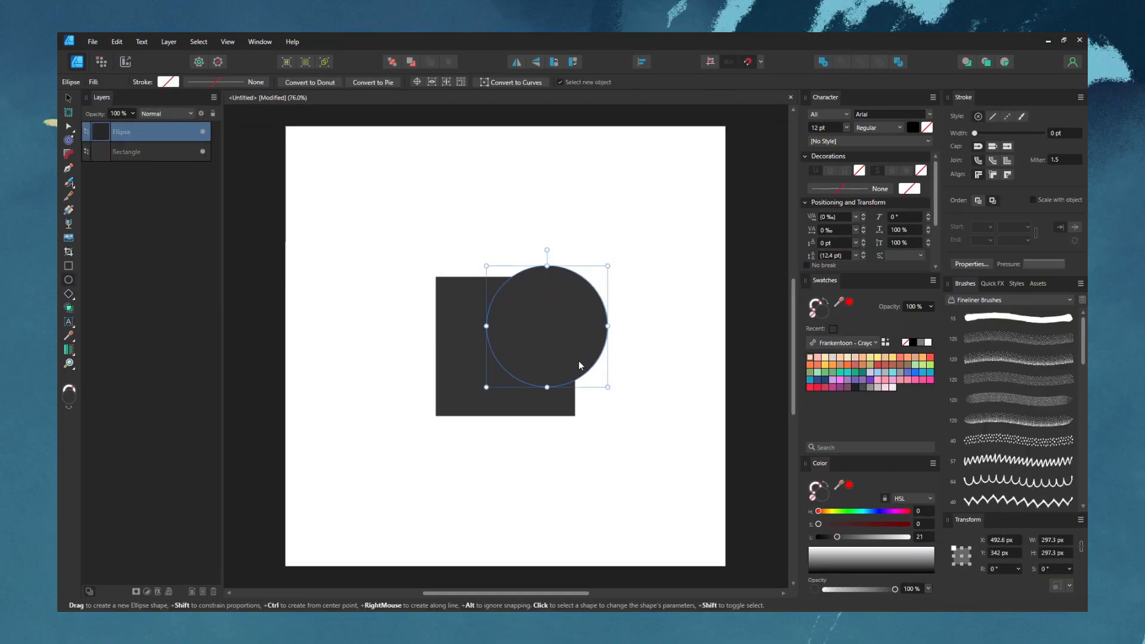
key(v)
drag(569, 342, 568, 302)
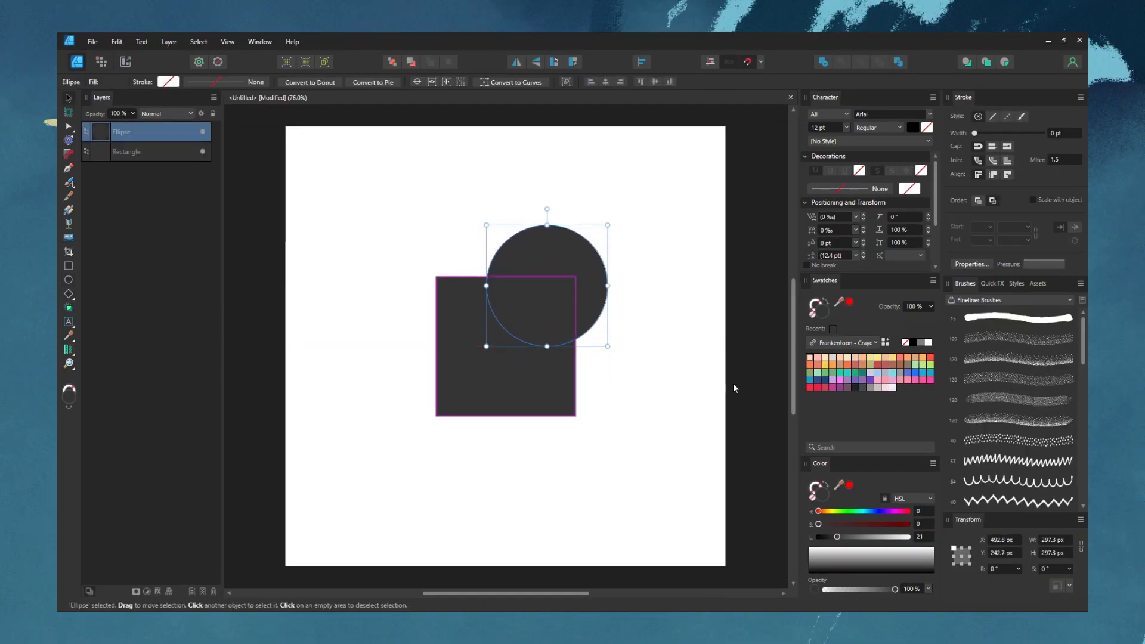
drag(836, 537, 848, 537)
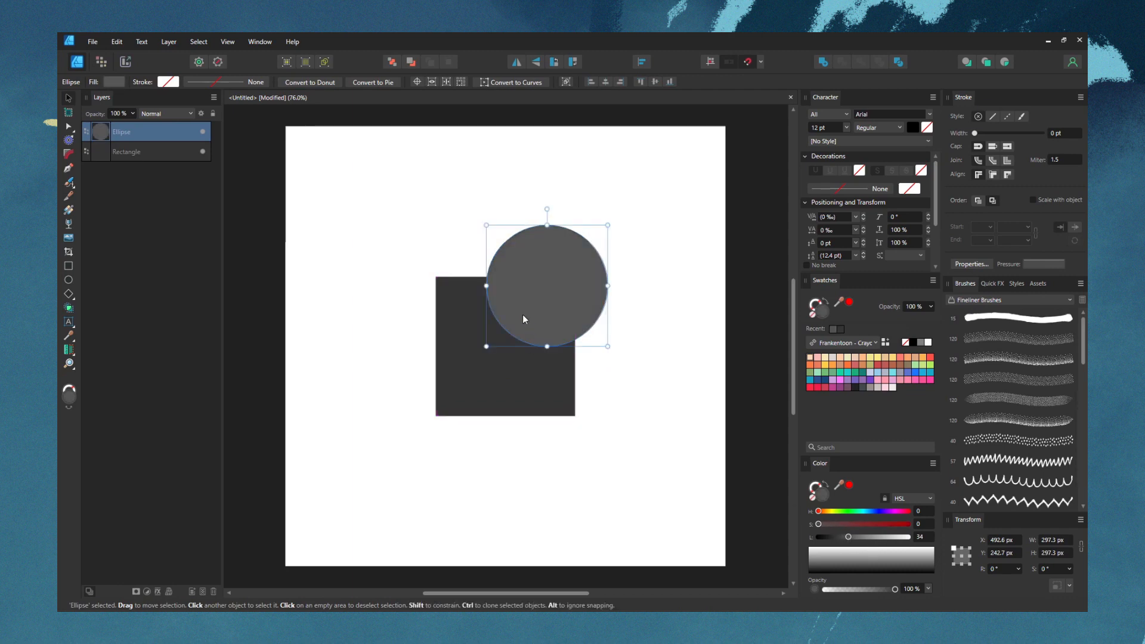
Create a separate shape from the circle and square's overlap with the Shape Builder, and move it to the lower right of the square
shift+click(521, 368)
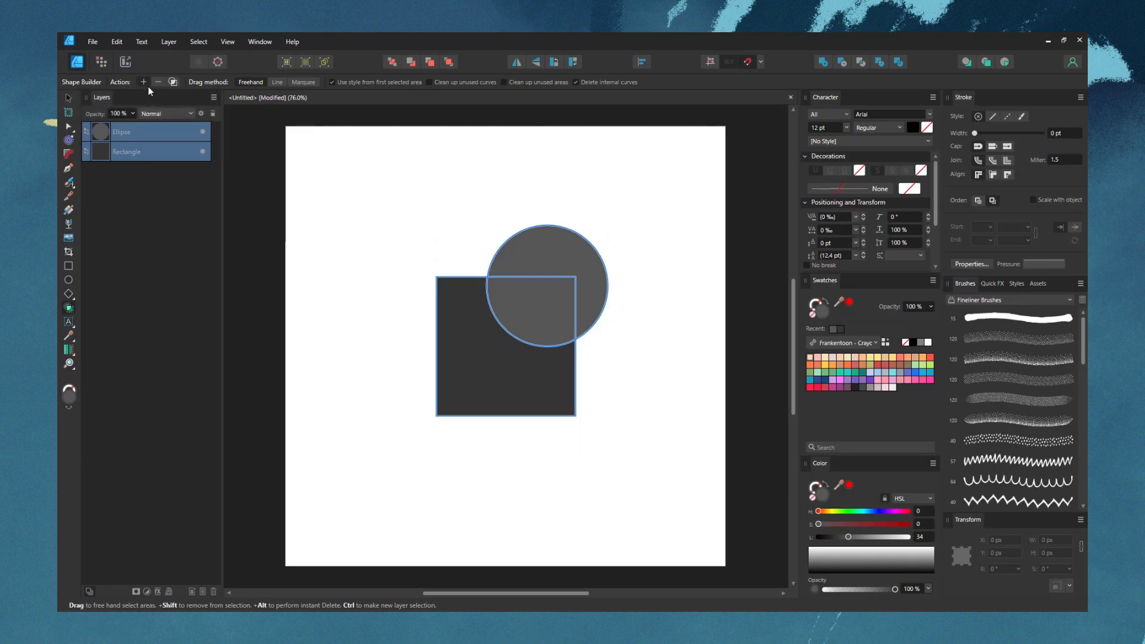
click(529, 316)
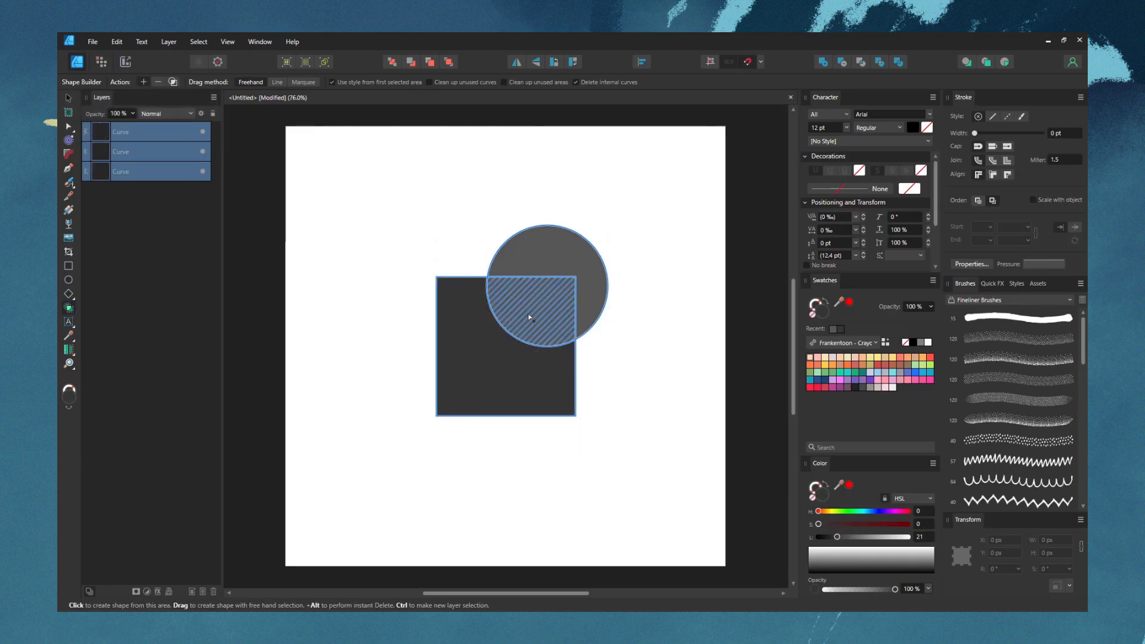
key(v)
click(529, 313)
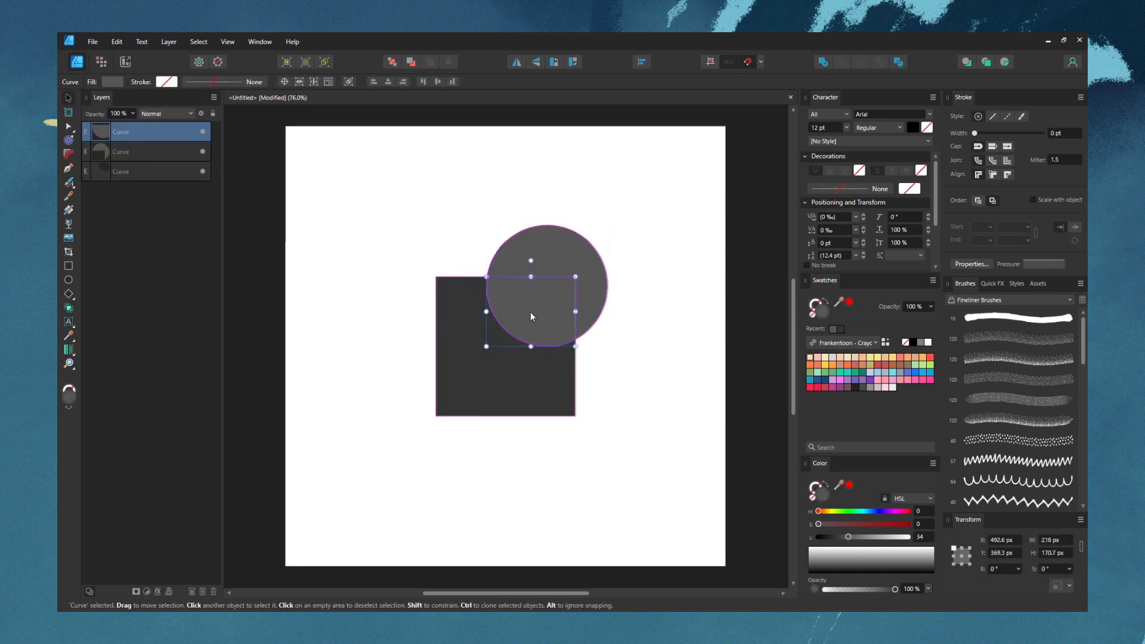
drag(532, 314, 637, 375)
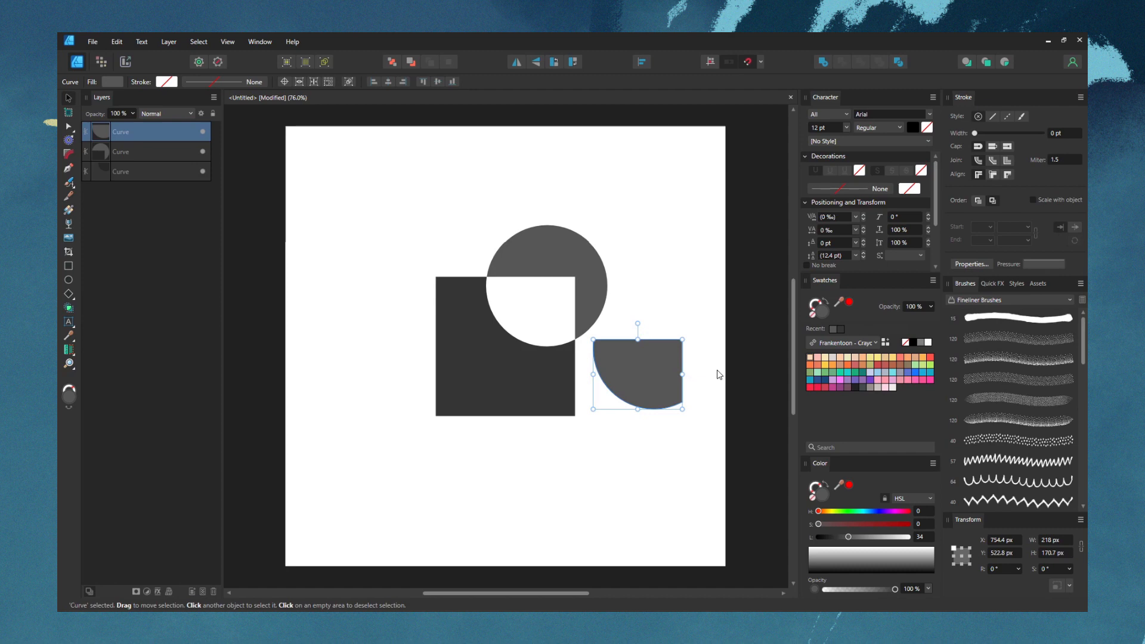
Undo the overlap piece's move and its Shape Builder creation, restoring the original circle and square
click(69, 314)
key(ctrl+z)
key(ctrl+z)
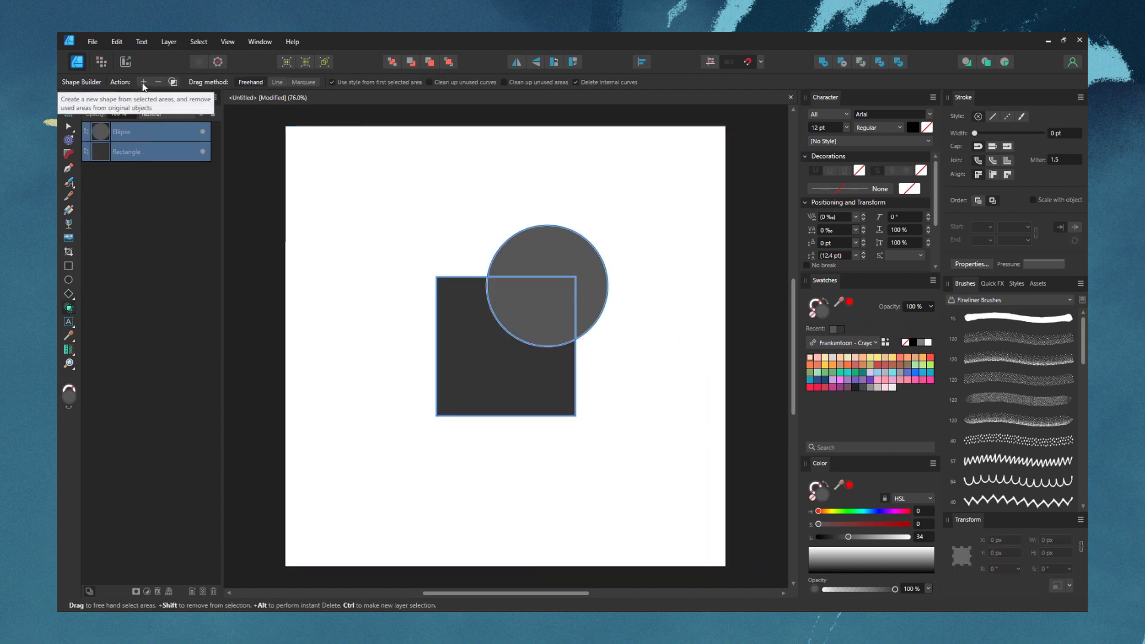
Split off the circle and square's overlap and move it to the lower right; after restoring the shapes, delete the overlap area with the Shape Builder
click(530, 318)
key(v)
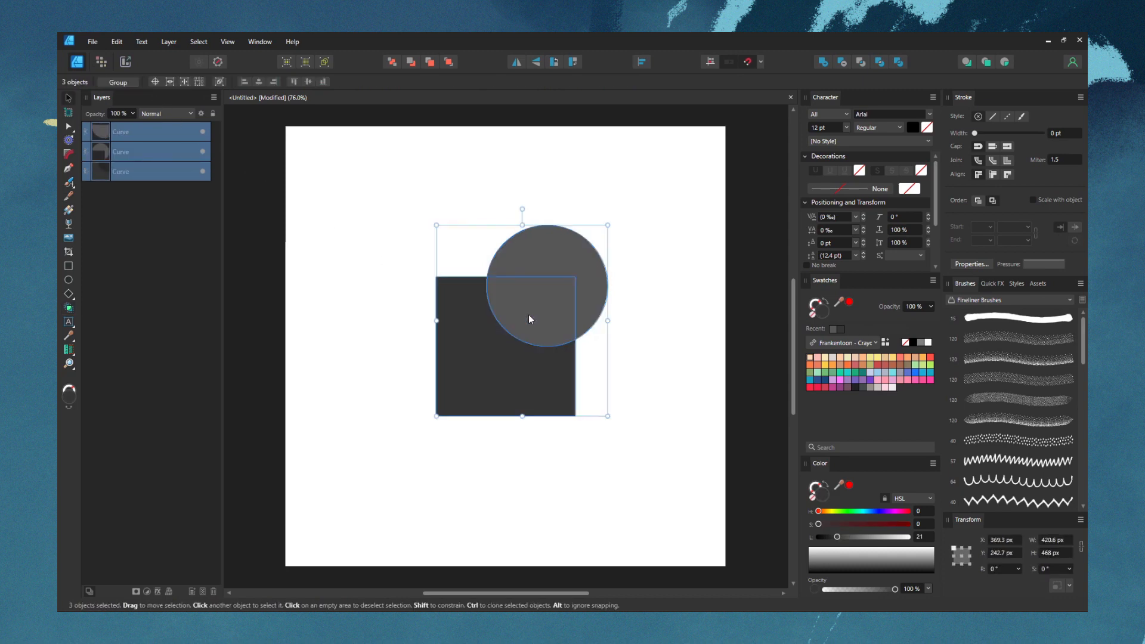
click(529, 315)
drag(530, 314, 637, 378)
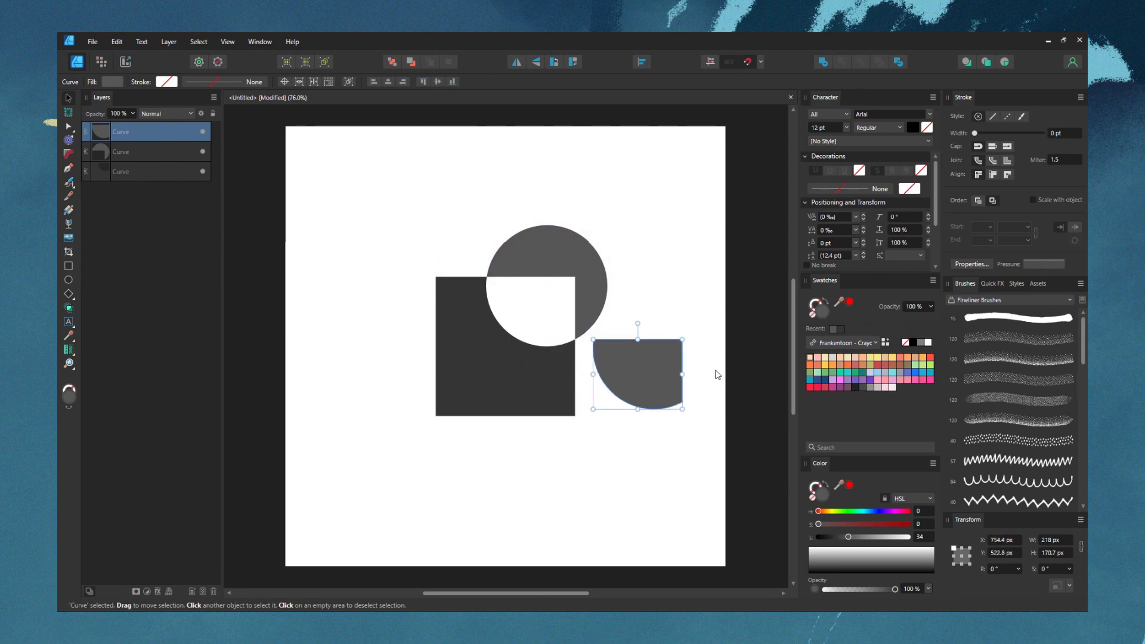
mouse_move(637, 374)
mouse_down()
mouse_move(531, 316)
mouse_move(637, 376)
mouse_up()
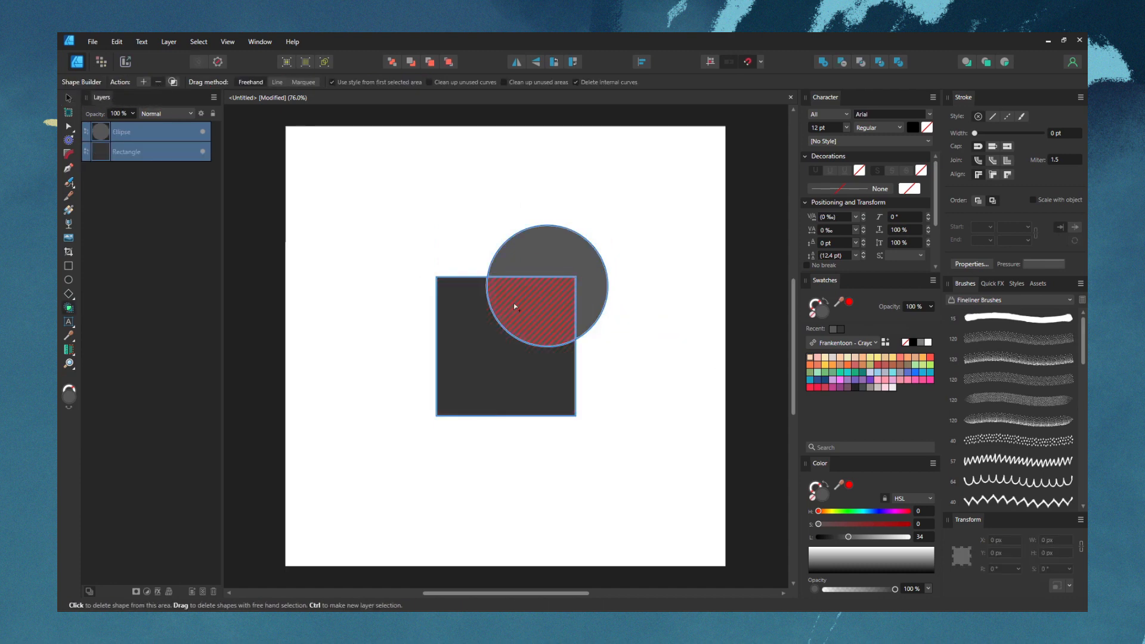
click(522, 307)
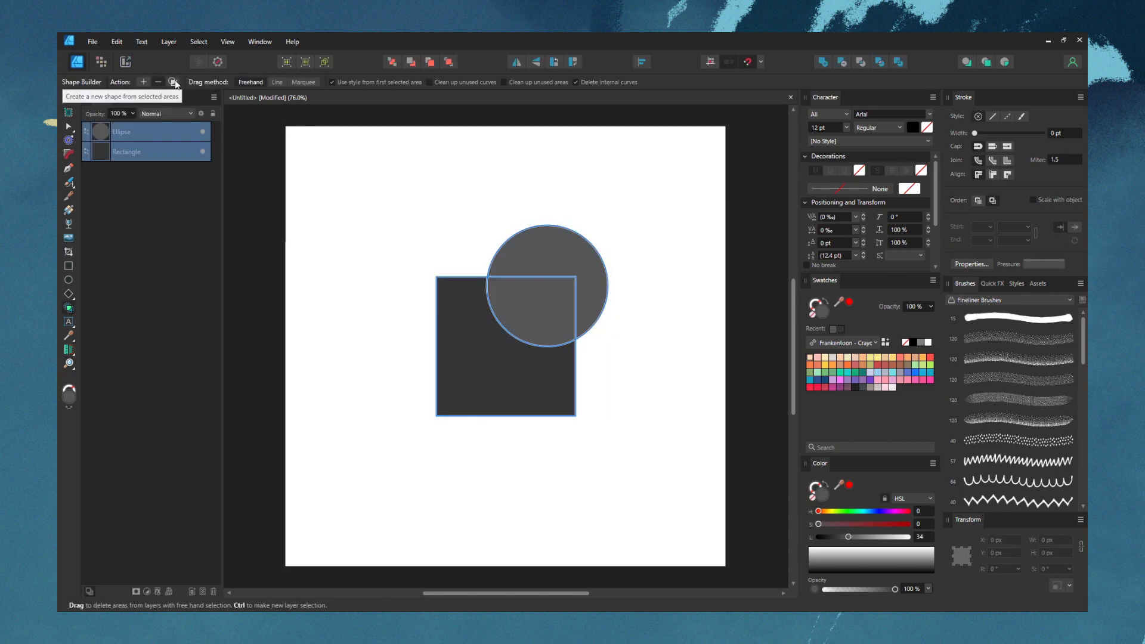
Create a new shape from the overlap while keeping the original circle and square, and move it to the right of the circle
click(173, 82)
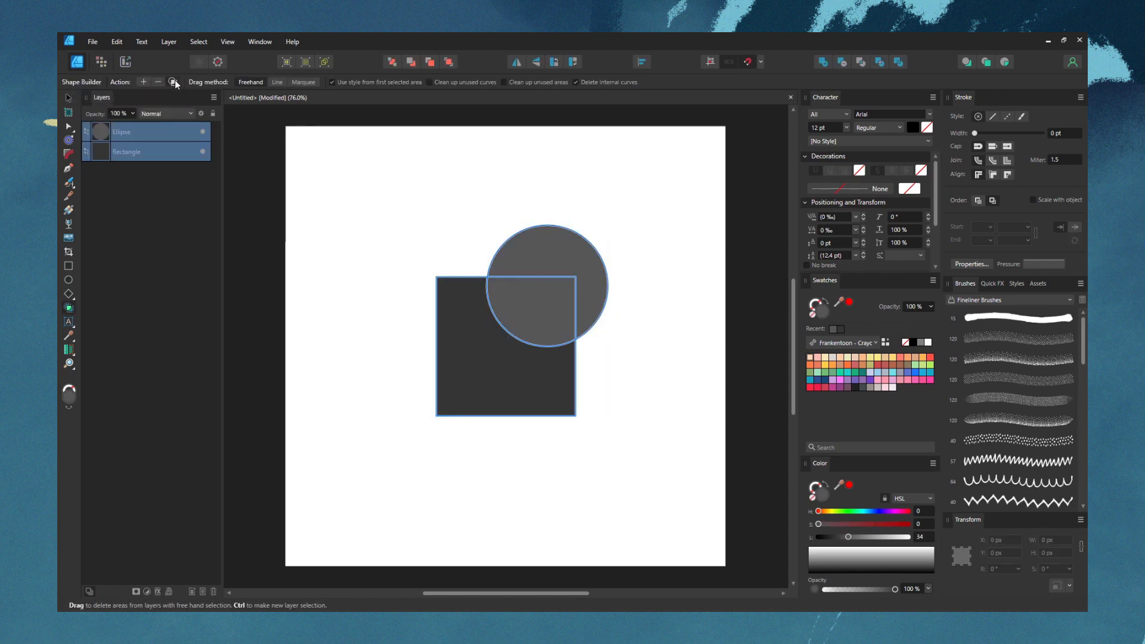
click(540, 317)
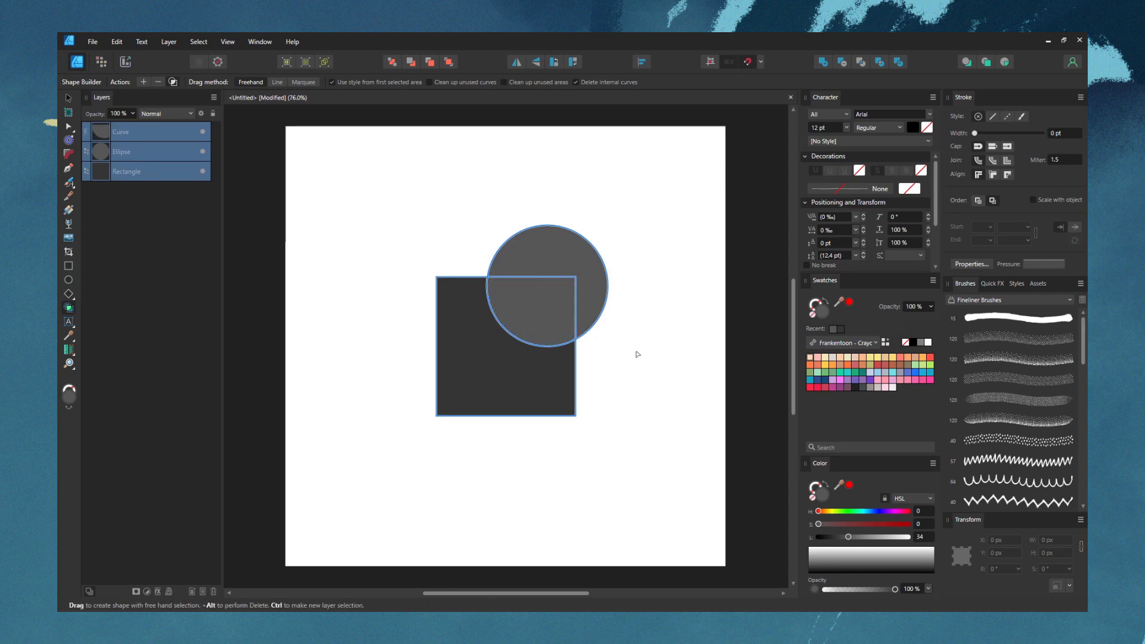
key(v)
click(533, 322)
drag(532, 322, 665, 322)
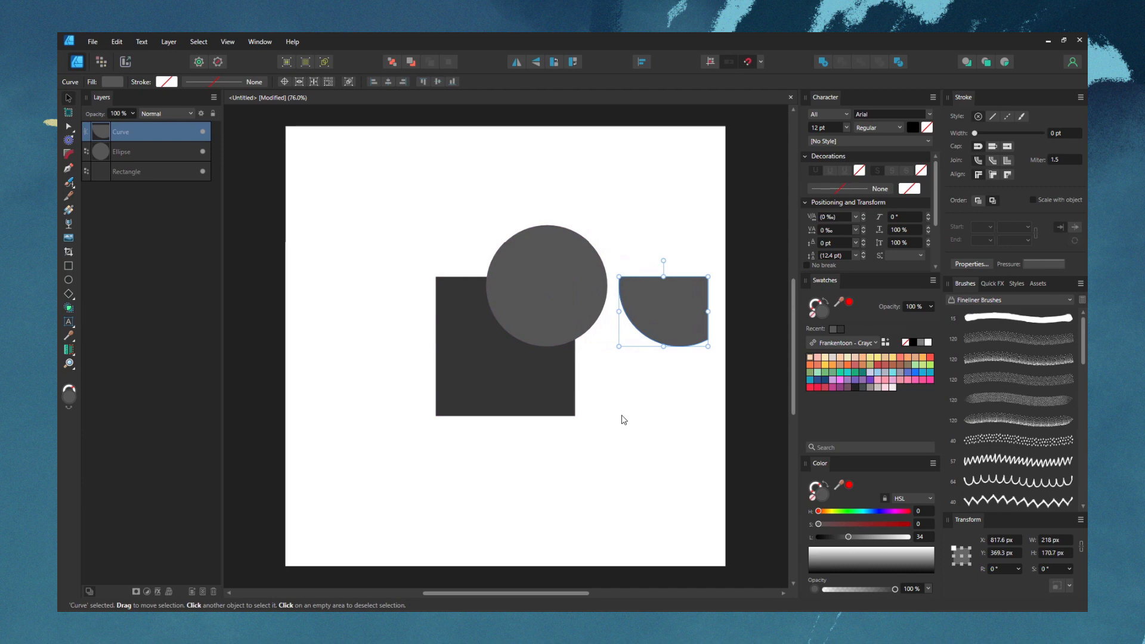
key(alt)
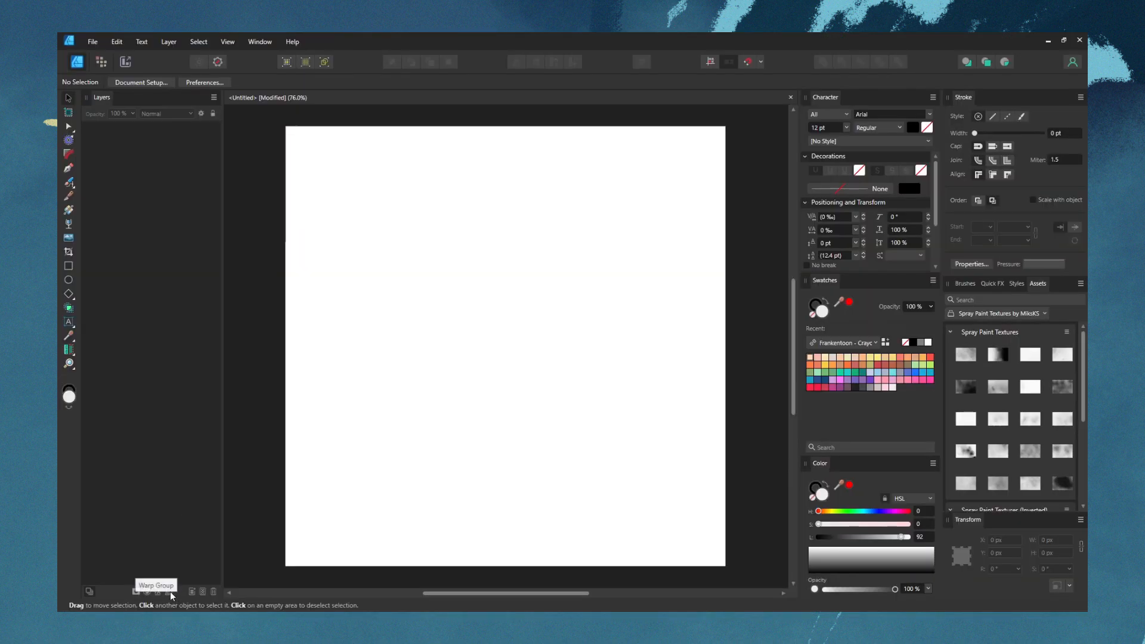
Add the text WARP near the middle of the blank page and set its font style to Black
drag(506, 346, 582, 317)
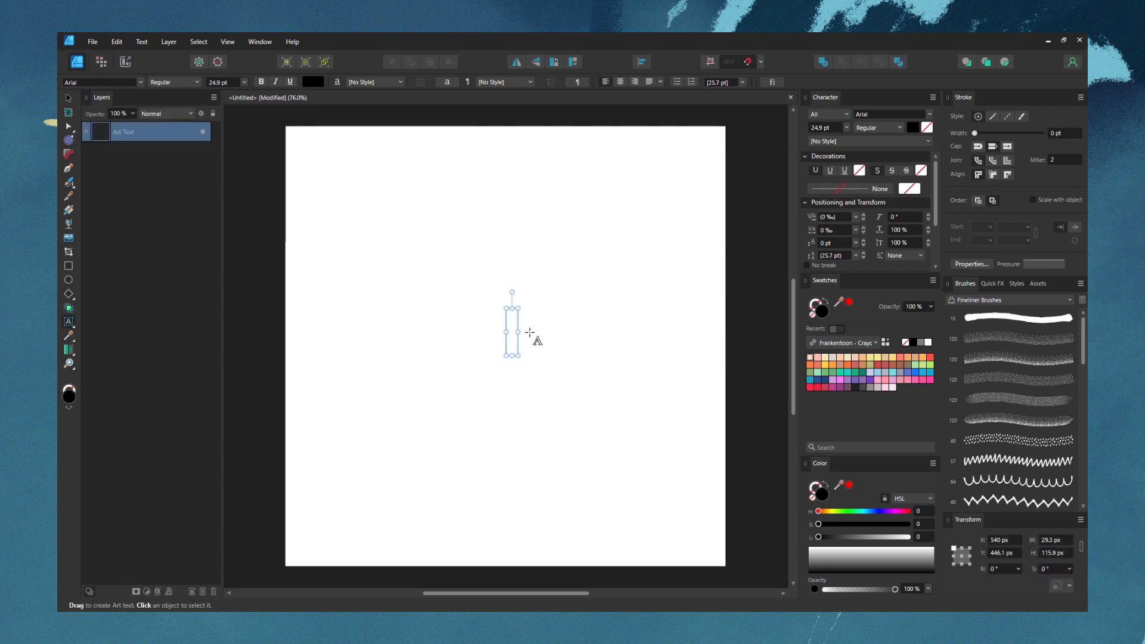
text(WARP)
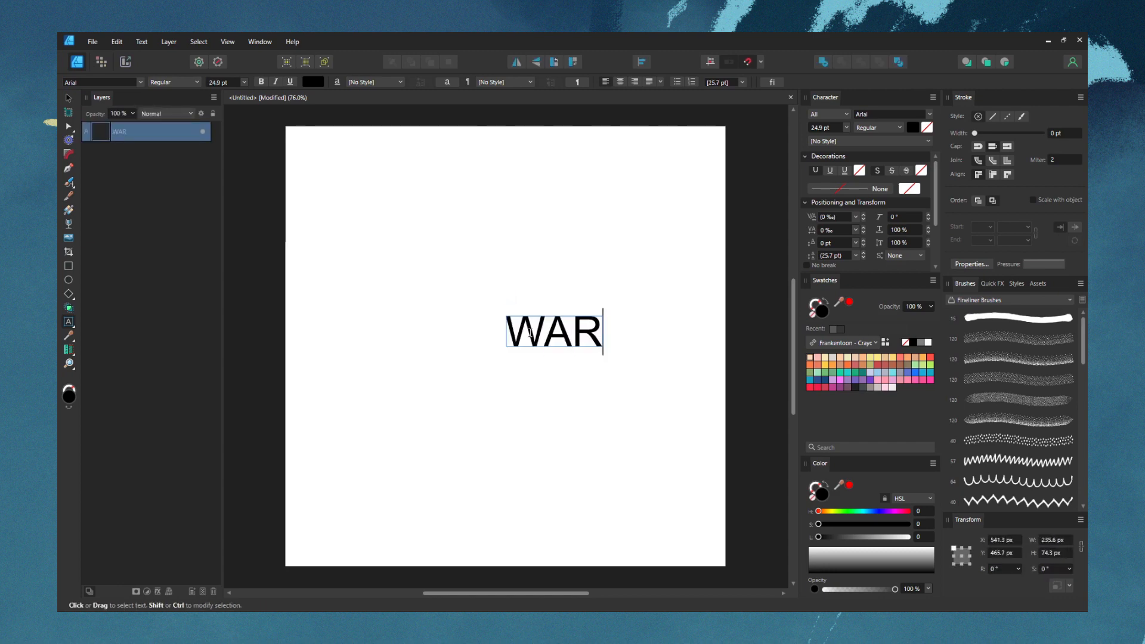
click(69, 98)
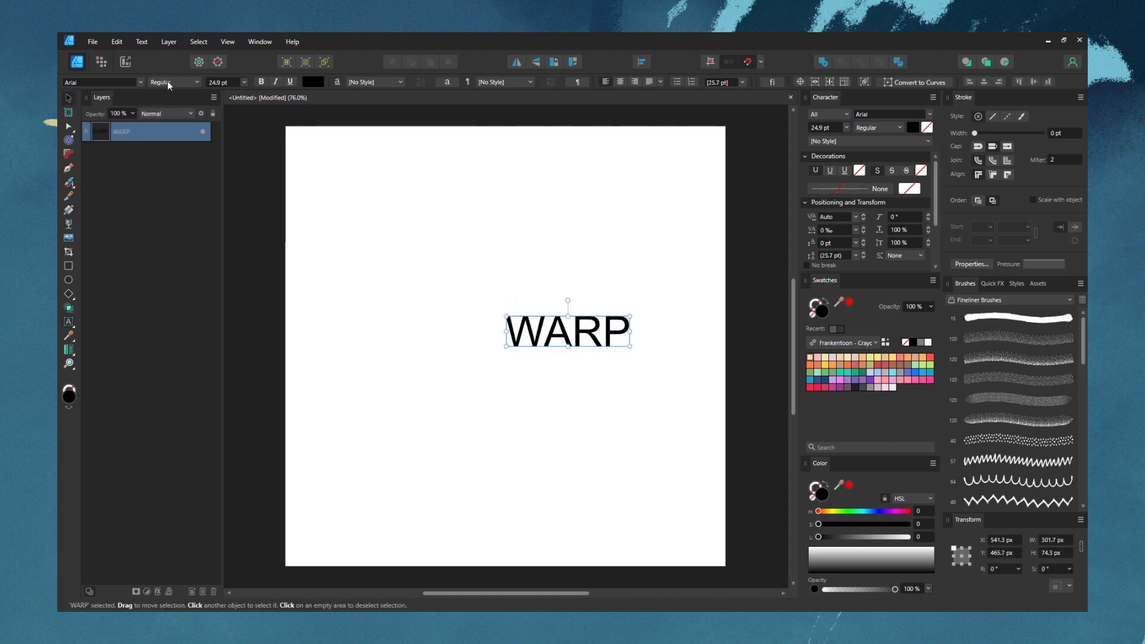
click(167, 84)
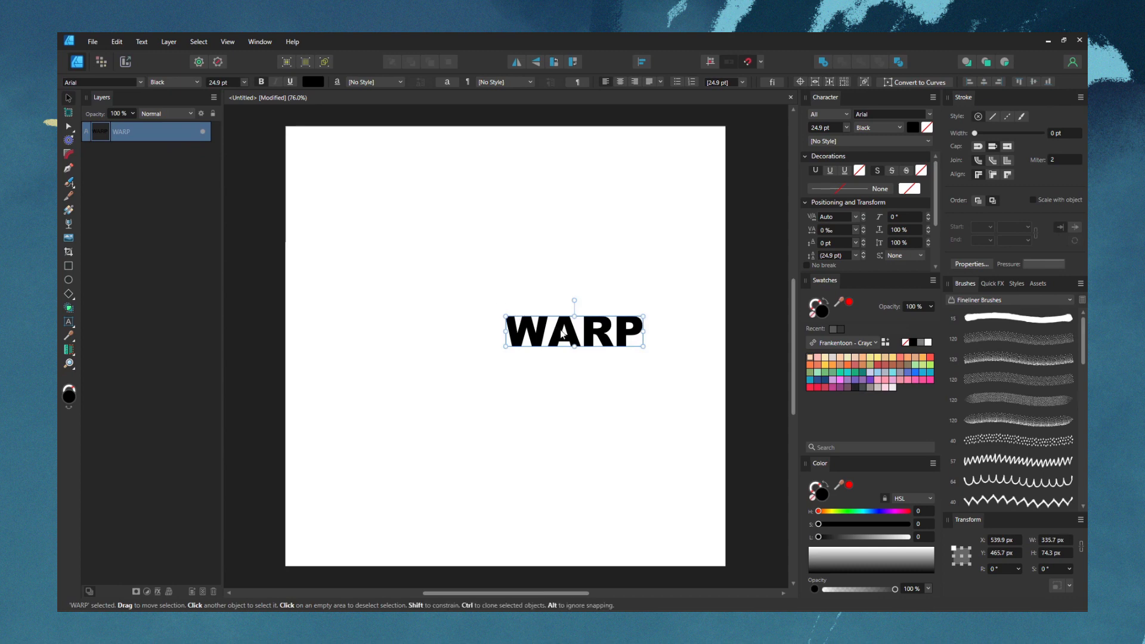
Enlarge the WARP text to about 36.4 pt and centre it on the page
drag(564, 330, 506, 324)
double_click(495, 345)
key(Escape)
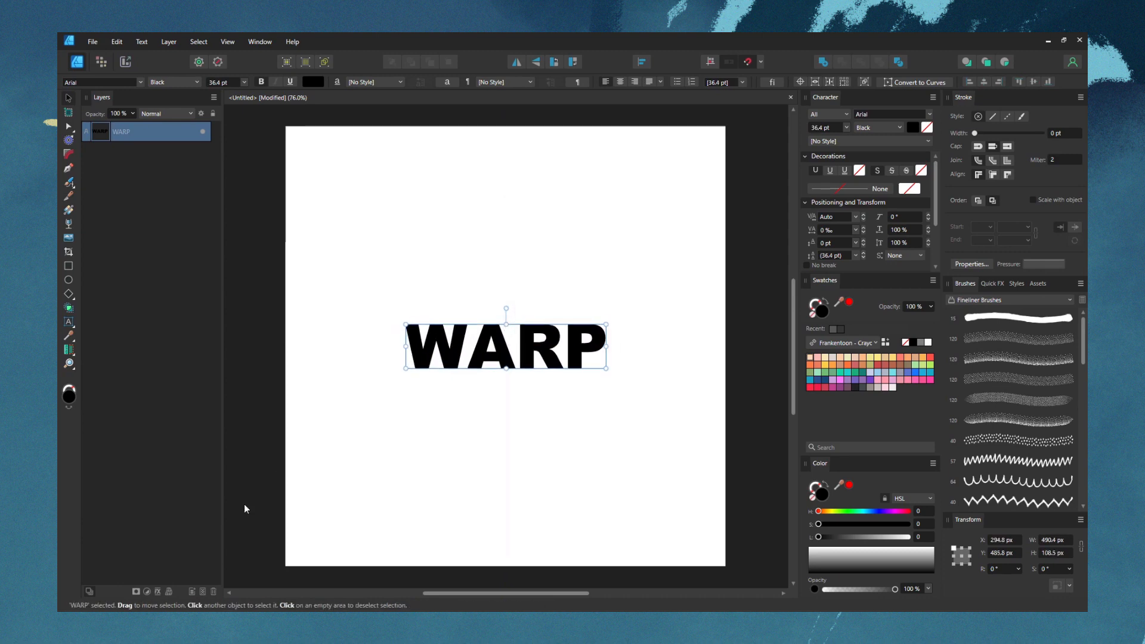
Apply a Mesh warp group to the WARP text and pull its two left corners and an upper-edge node outward
click(170, 592)
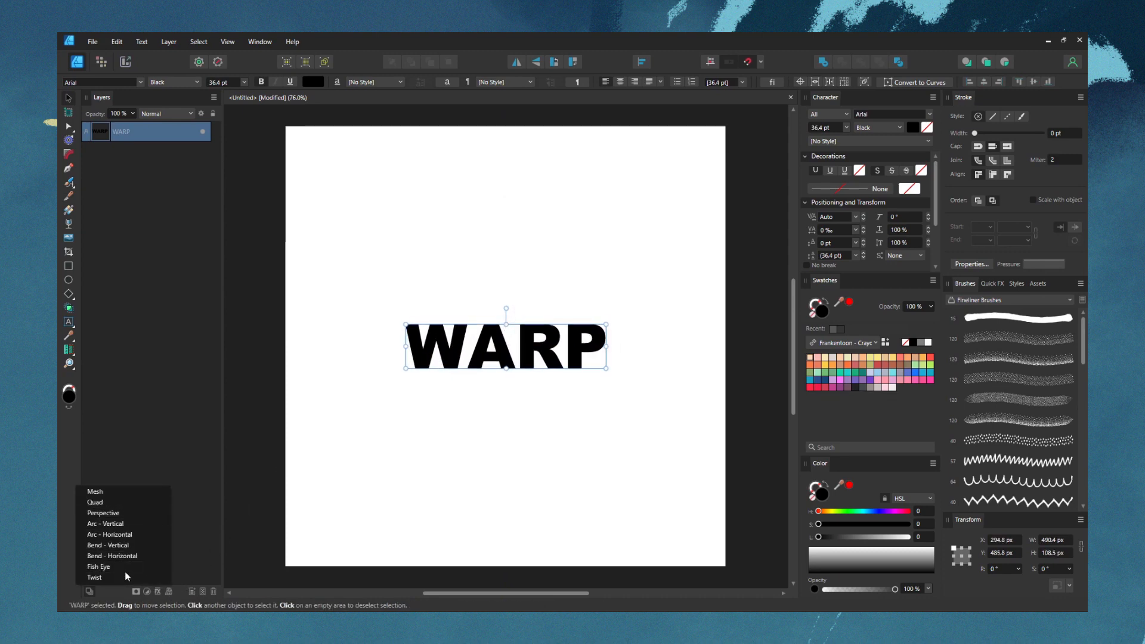
click(114, 491)
drag(407, 325, 379, 297)
drag(406, 368, 419, 395)
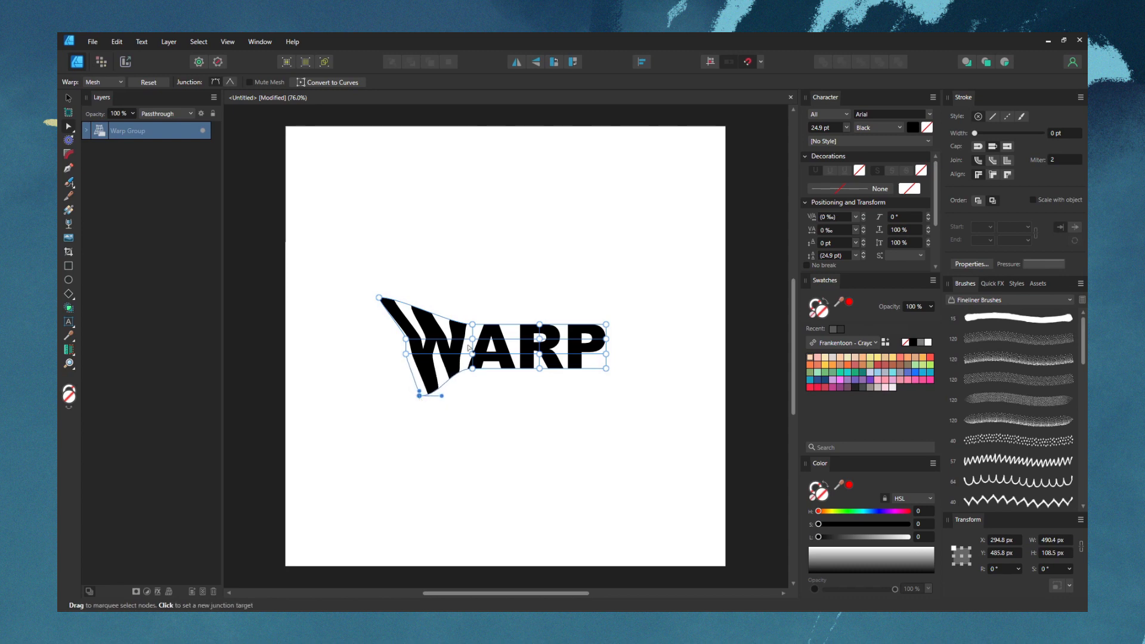
drag(472, 324, 482, 310)
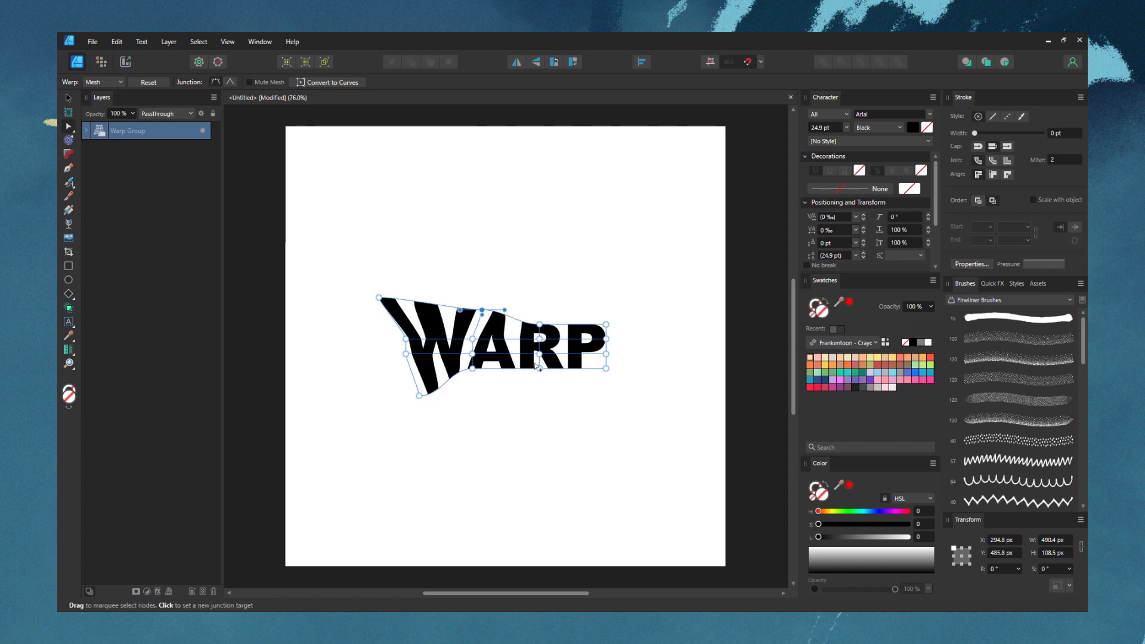
Distort the mesh further along its lower, upper, right and left edges, and try resetting the warp
drag(539, 368, 505, 379)
click(473, 368)
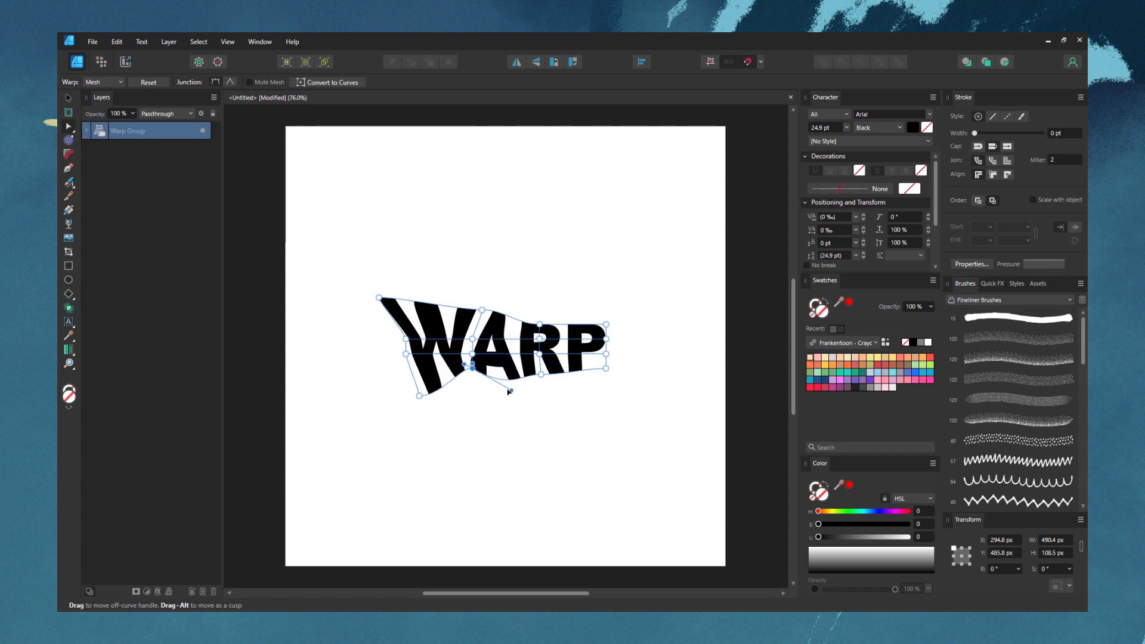
drag(539, 323, 546, 304)
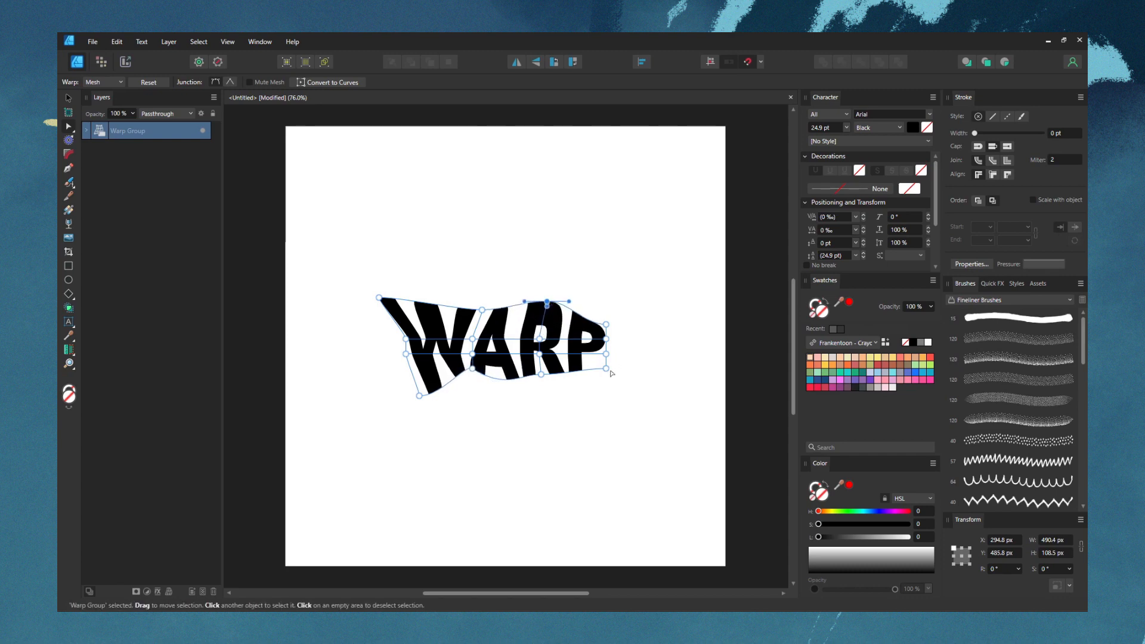
drag(606, 369, 628, 385)
mouse_move(606, 339)
mouse_down()
mouse_move(618, 334)
mouse_move(609, 316)
mouse_up()
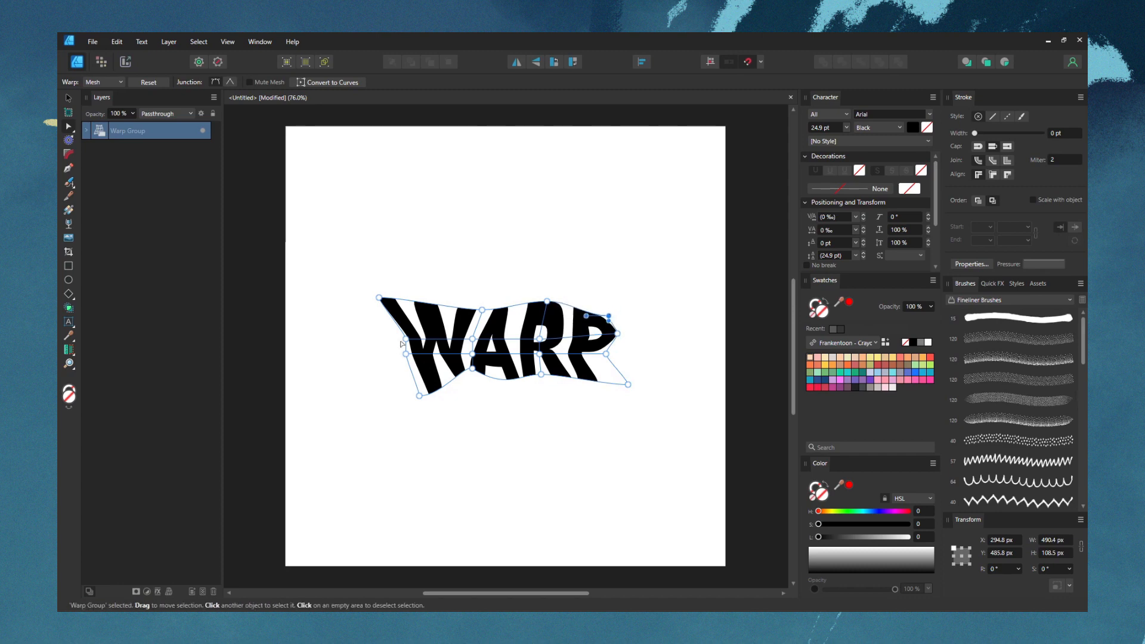
drag(406, 338, 399, 365)
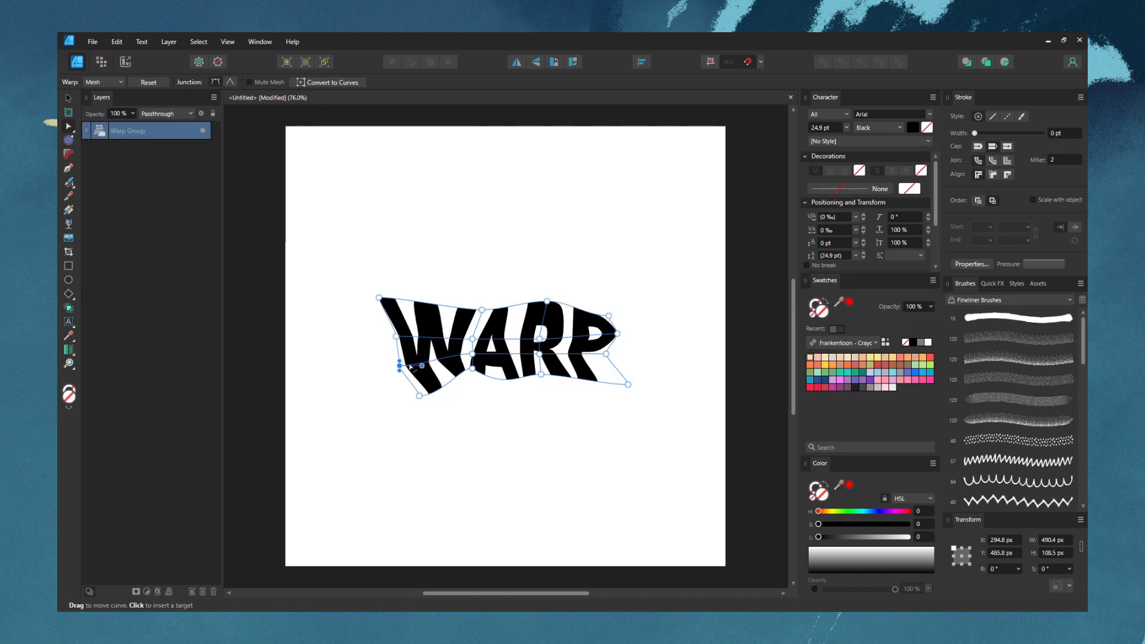
click(149, 82)
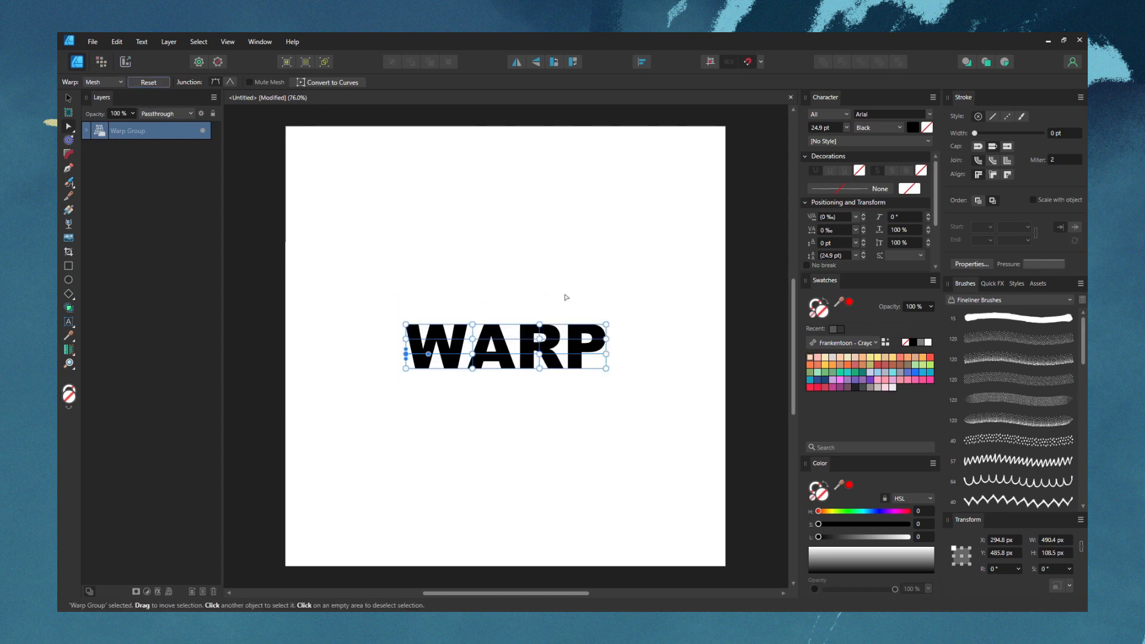
key(ctrl+z)
Switch the warp to Quad, skew the text by its left corners, and bend its upper edge upward with the Mesh warp
click(111, 83)
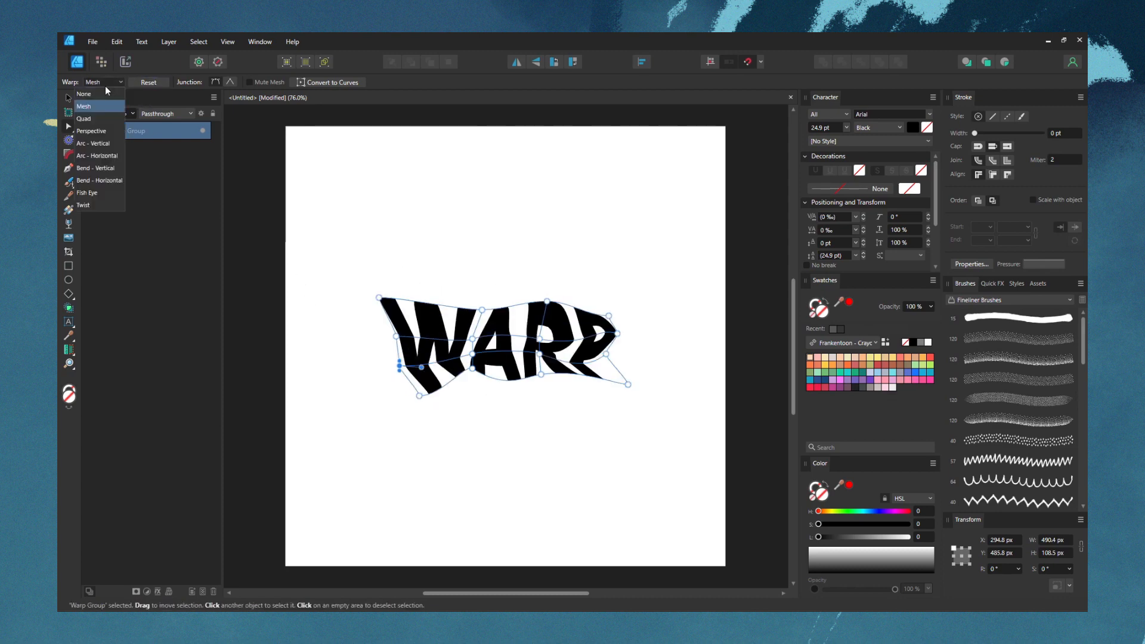
click(91, 120)
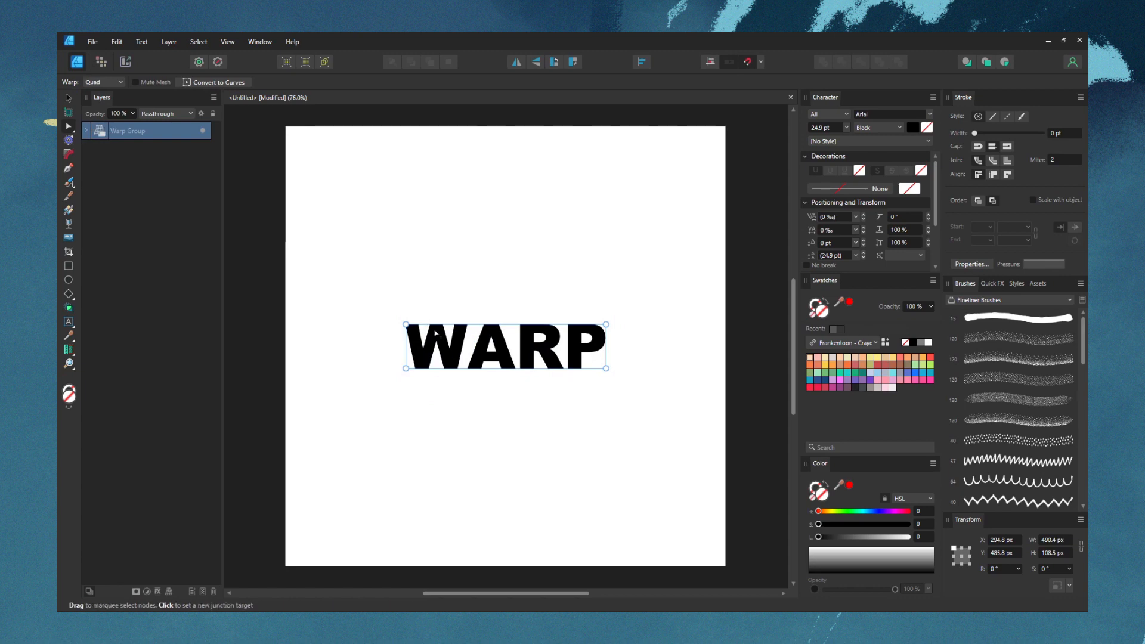
mouse_move(407, 325)
mouse_down()
mouse_move(430, 290)
mouse_move(509, 346)
mouse_move(401, 321)
mouse_move(378, 386)
mouse_move(397, 321)
mouse_up()
drag(407, 369, 521, 358)
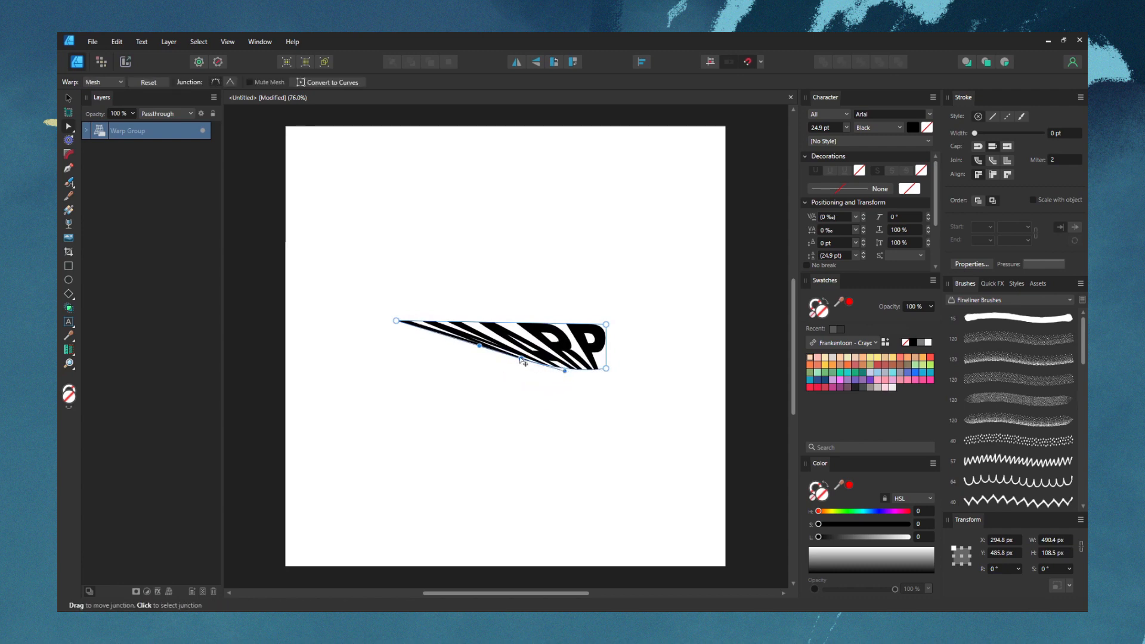
drag(517, 317, 517, 291)
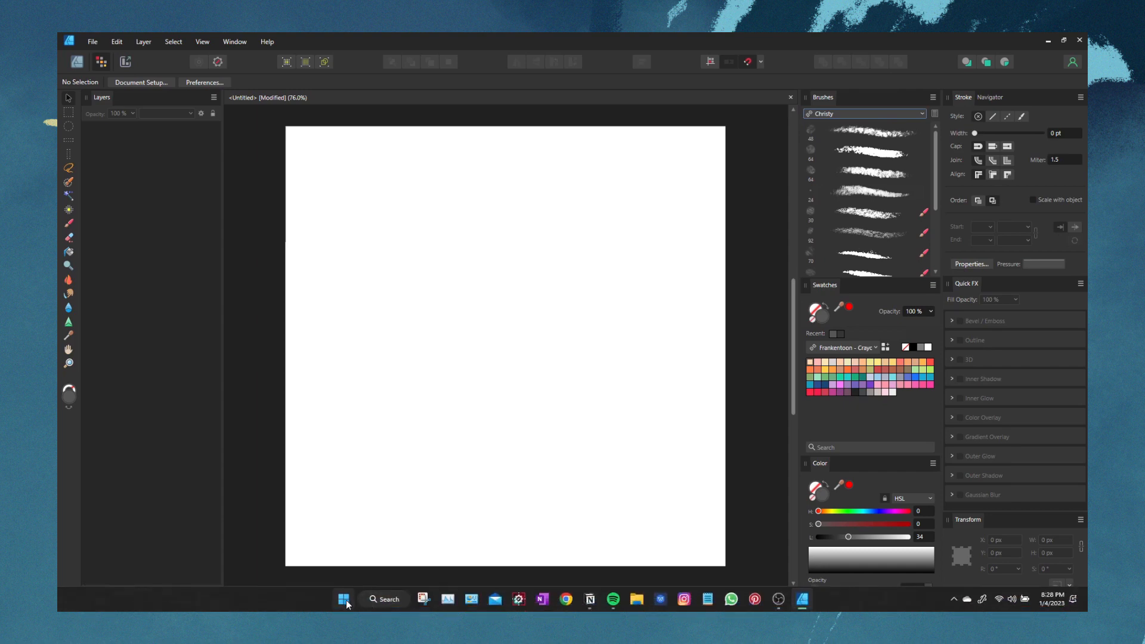
Open Affinity Photo 2 and create a new brush category named test
click(344, 599)
click(496, 286)
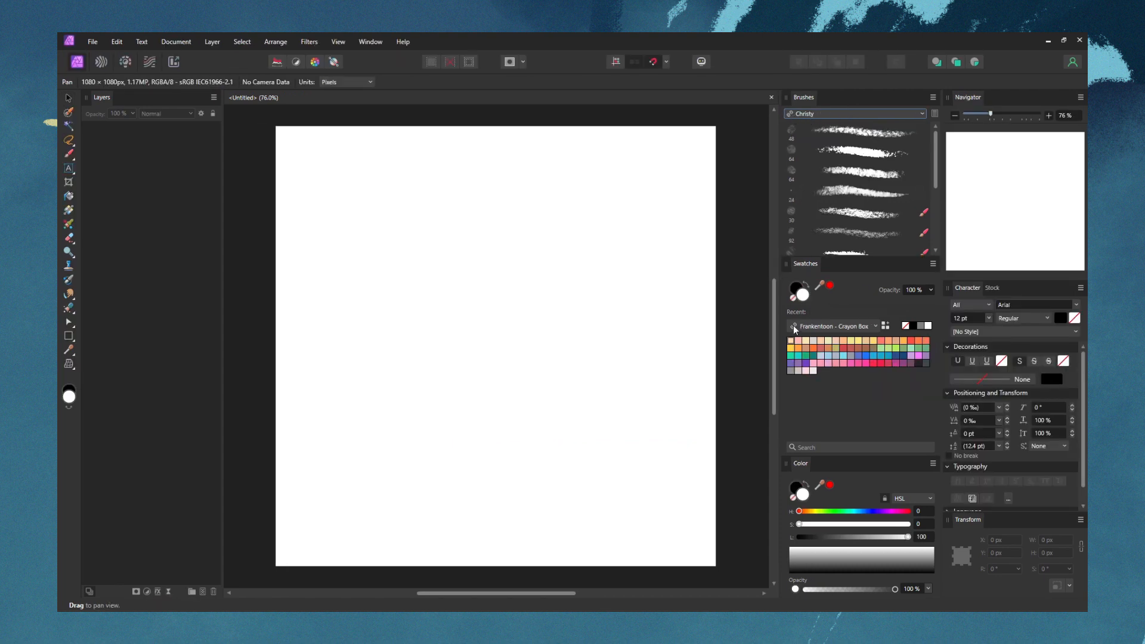
click(933, 98)
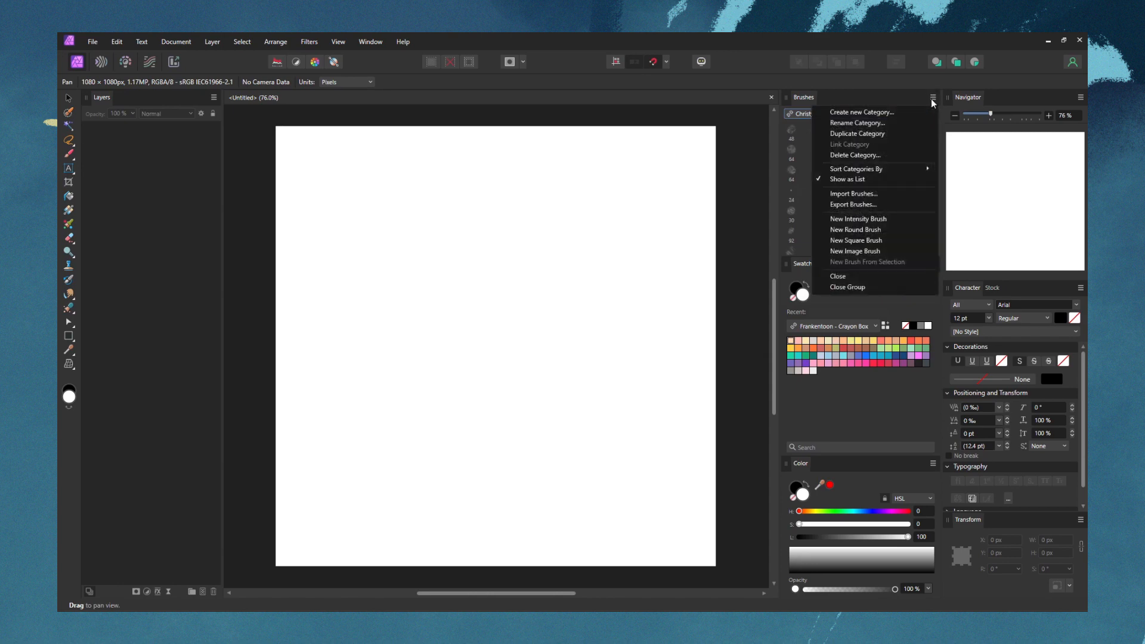
click(892, 109)
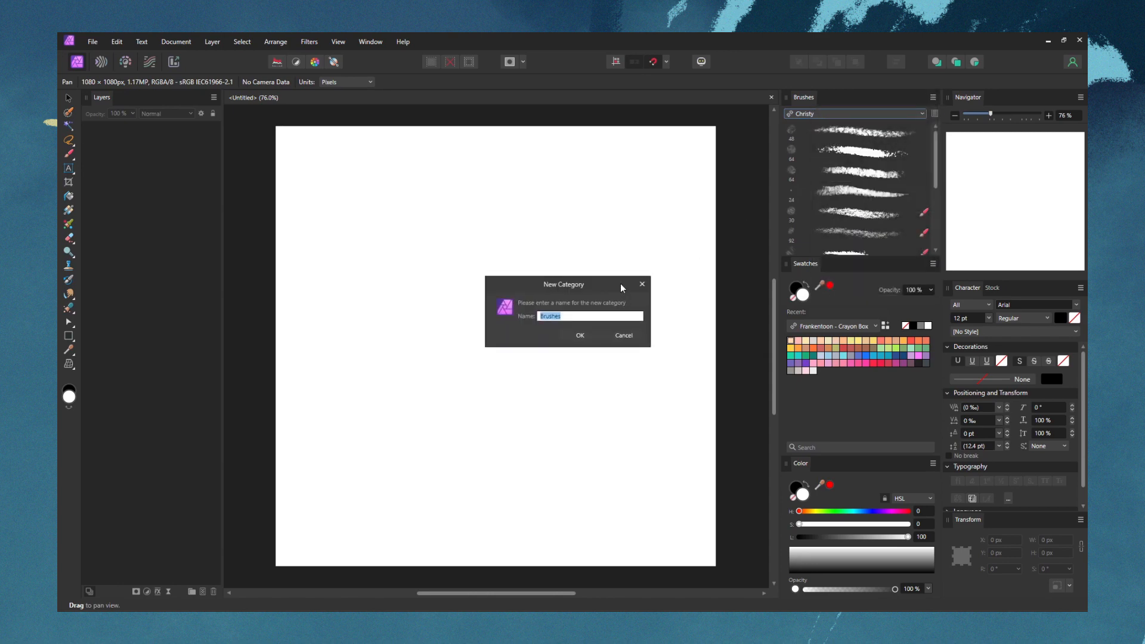
text(test)
key(Return)
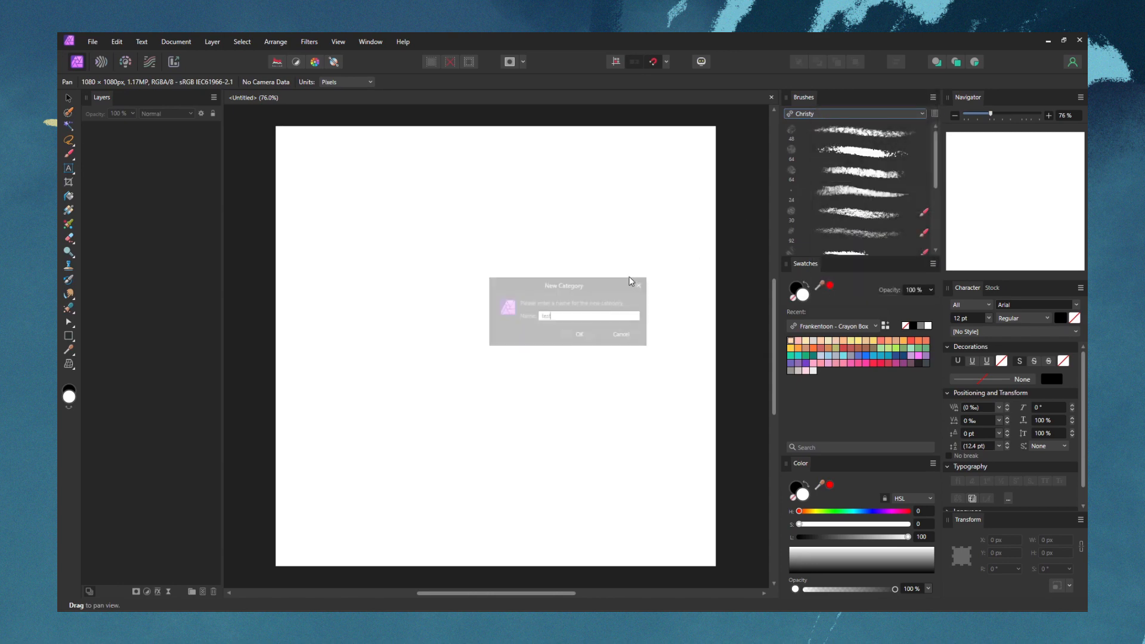
Check the brush category lists in Affinity Photo 2 and Affinity Designer 2 for the test category
click(909, 114)
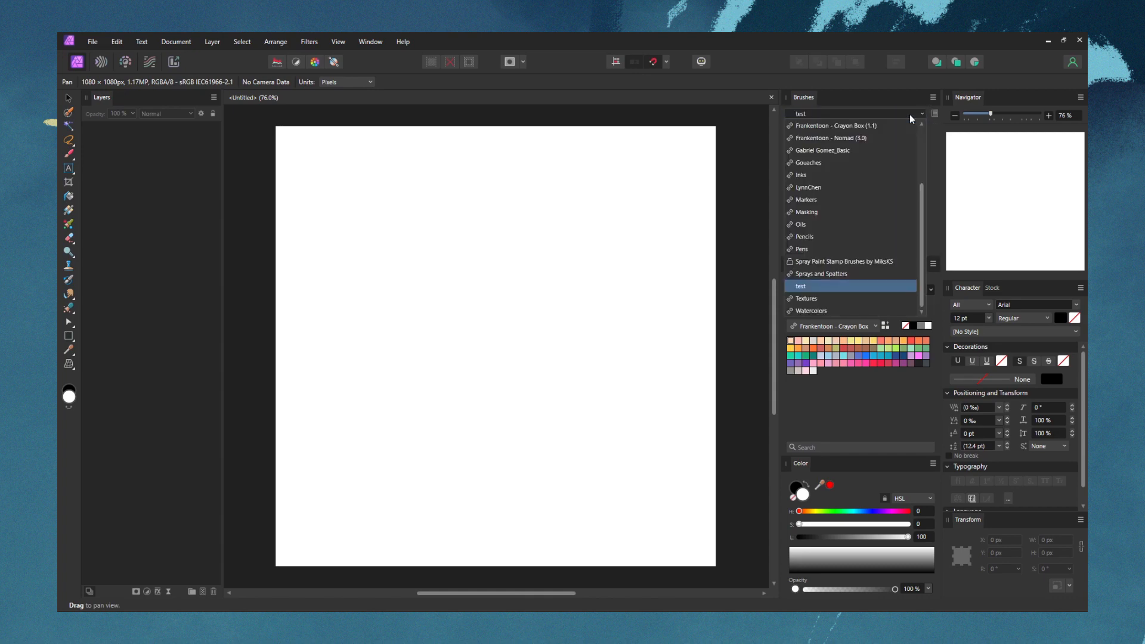
click(910, 113)
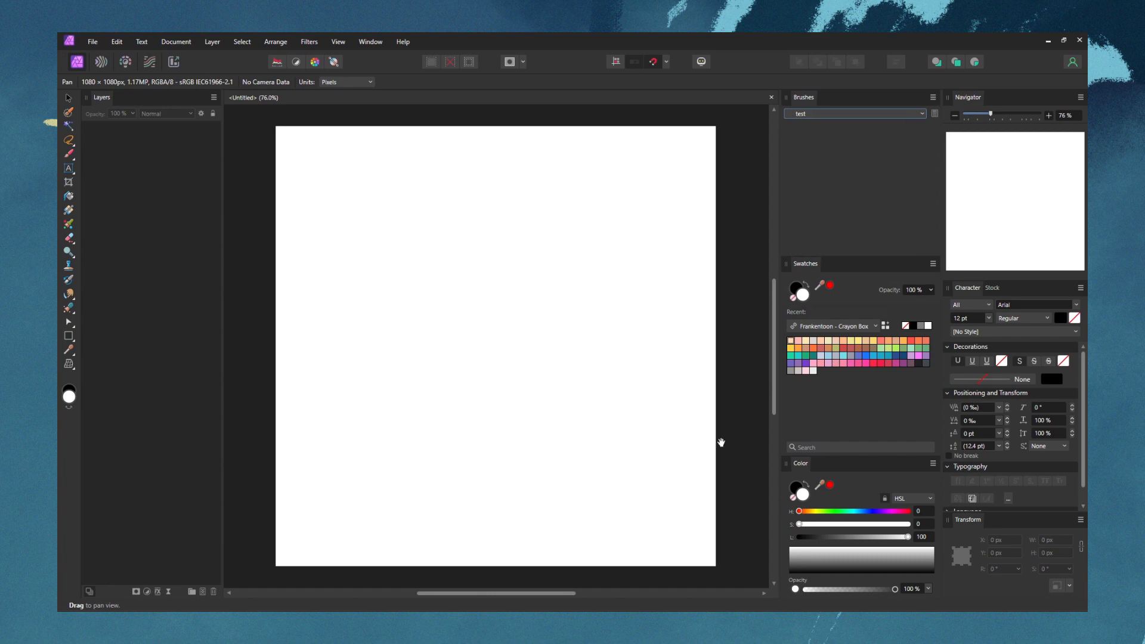
click(790, 600)
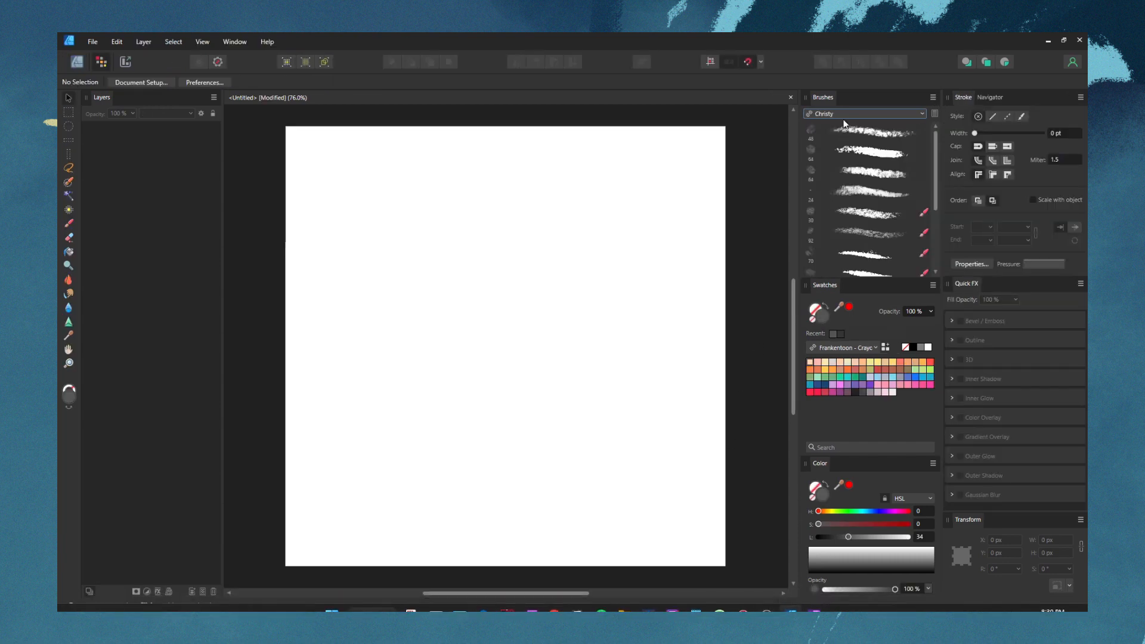
click(843, 117)
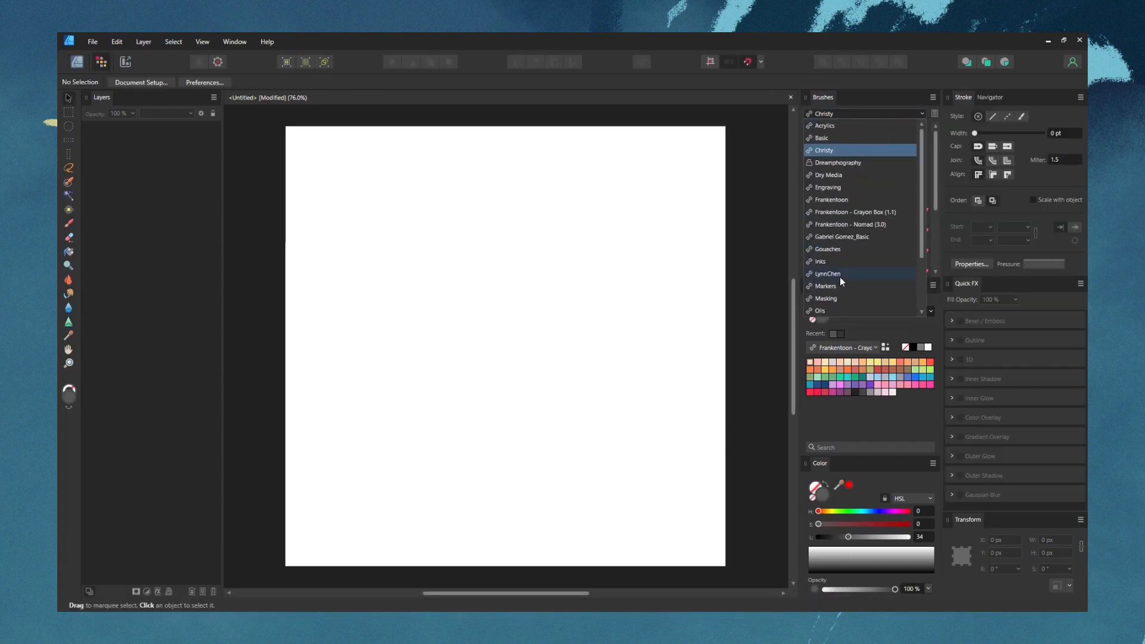
click(742, 291)
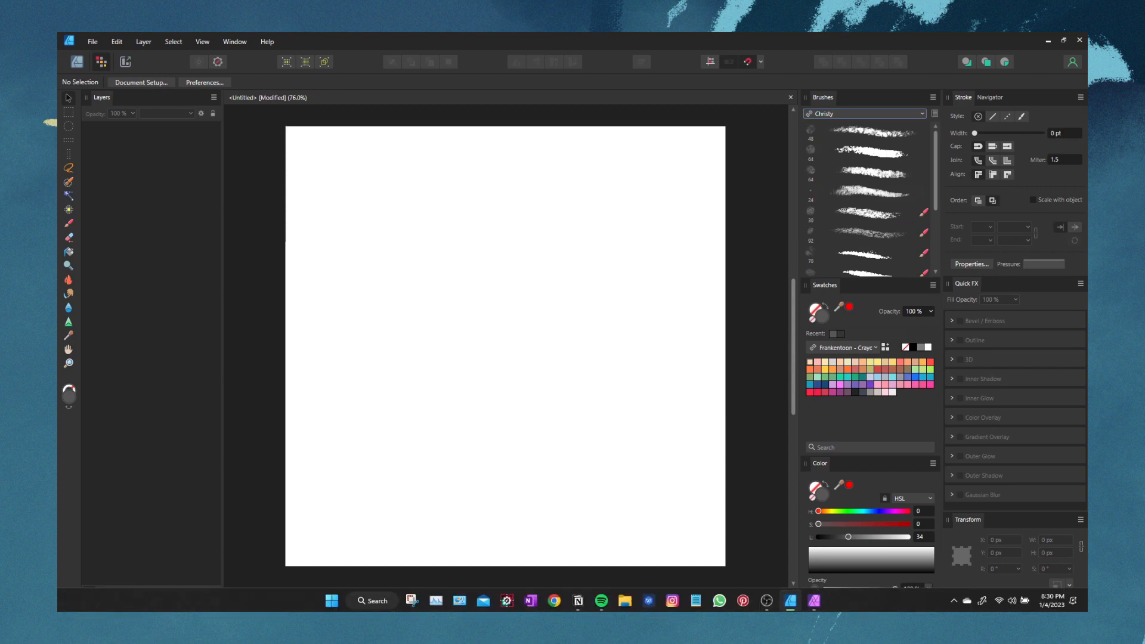
Switch to Affinity Photo 2 and link the test brush category
click(811, 600)
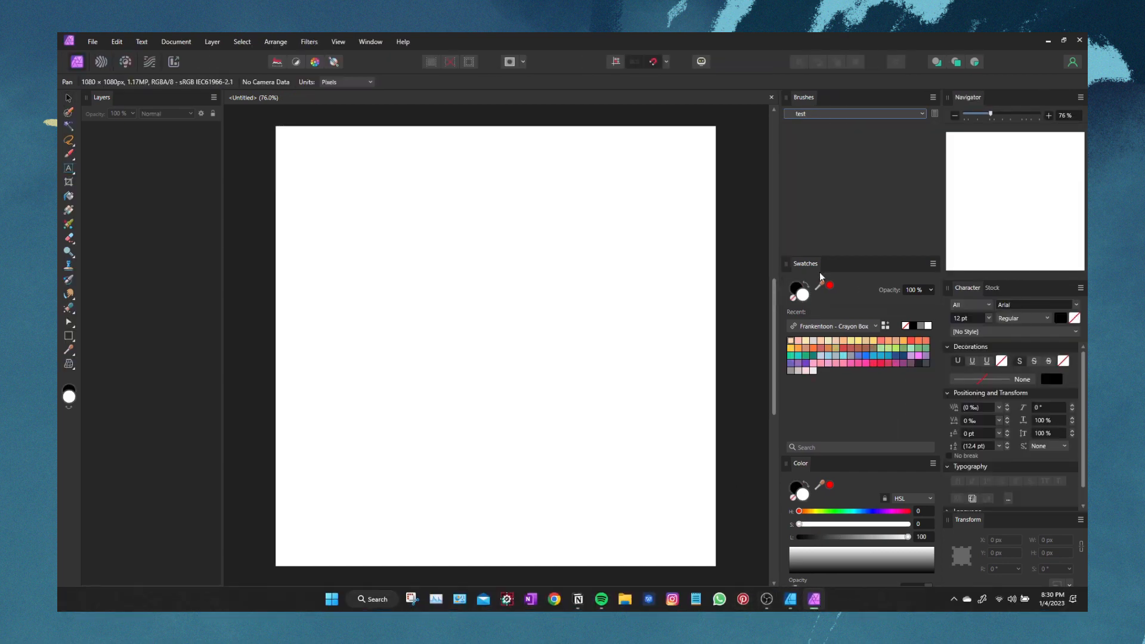
click(932, 97)
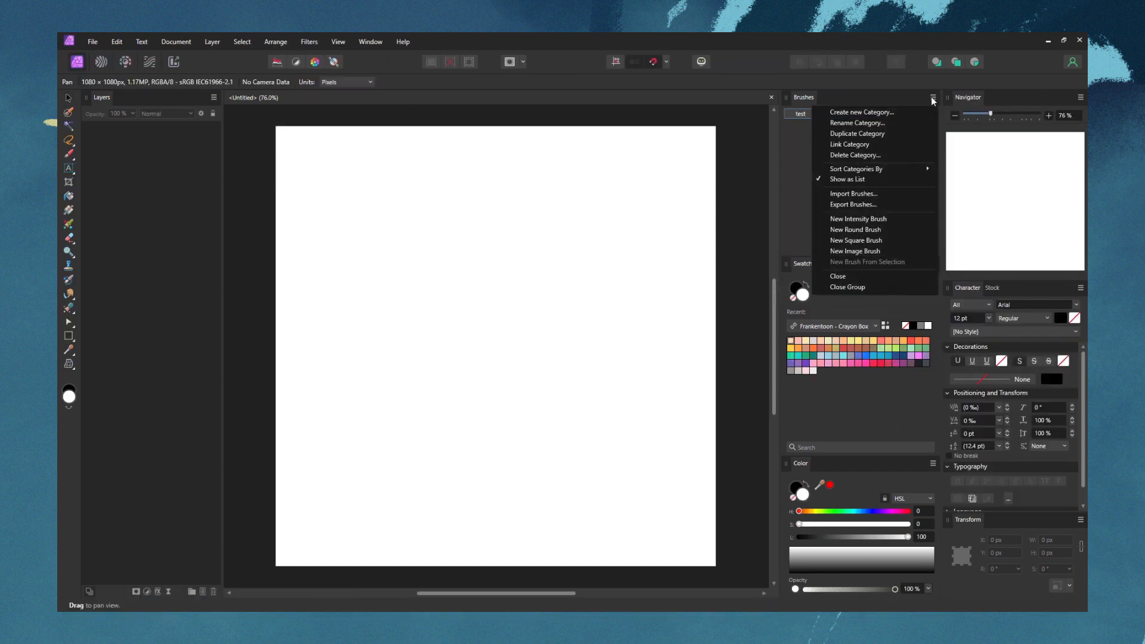
click(851, 144)
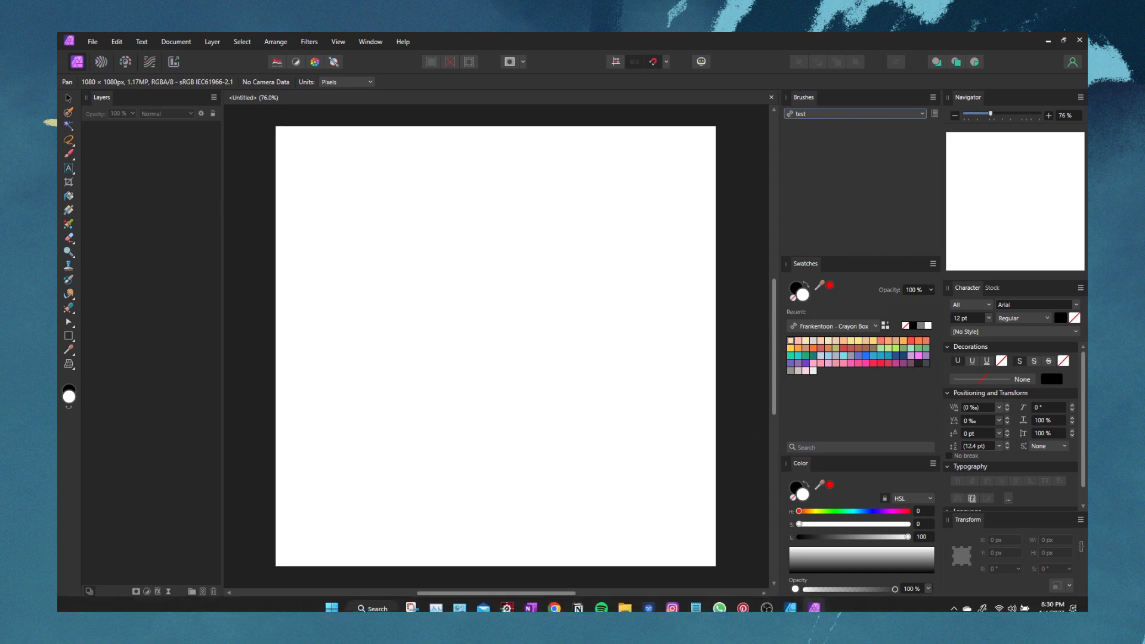
Switch to Affinity Designer 2 and choose the linked test category as the current brush category
click(791, 608)
click(816, 115)
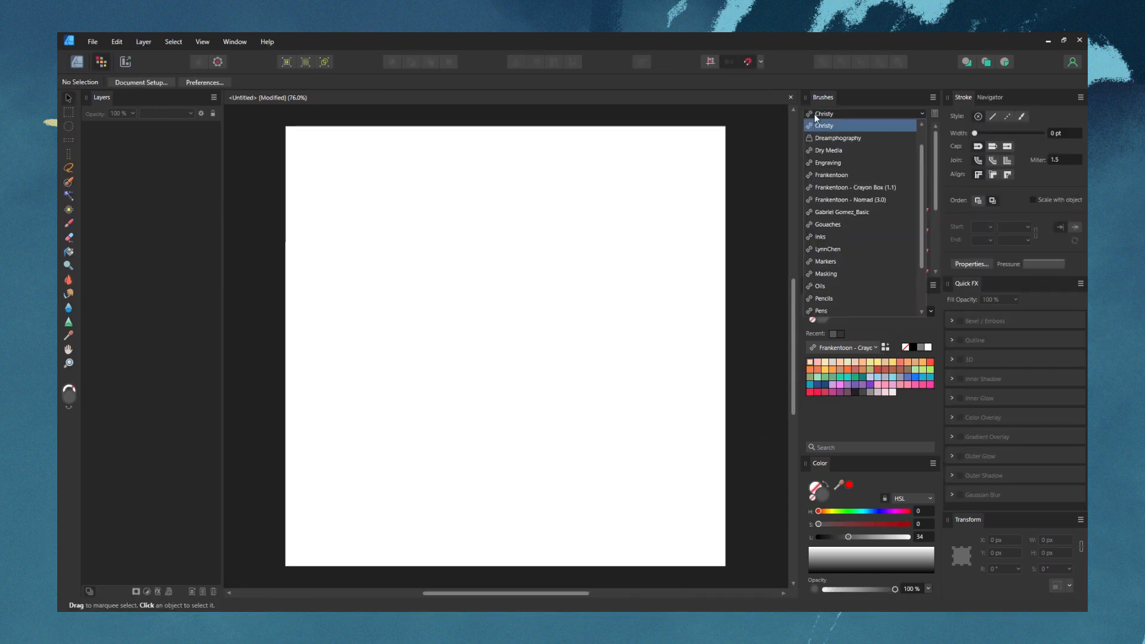
scroll(825, 306, down, 3)
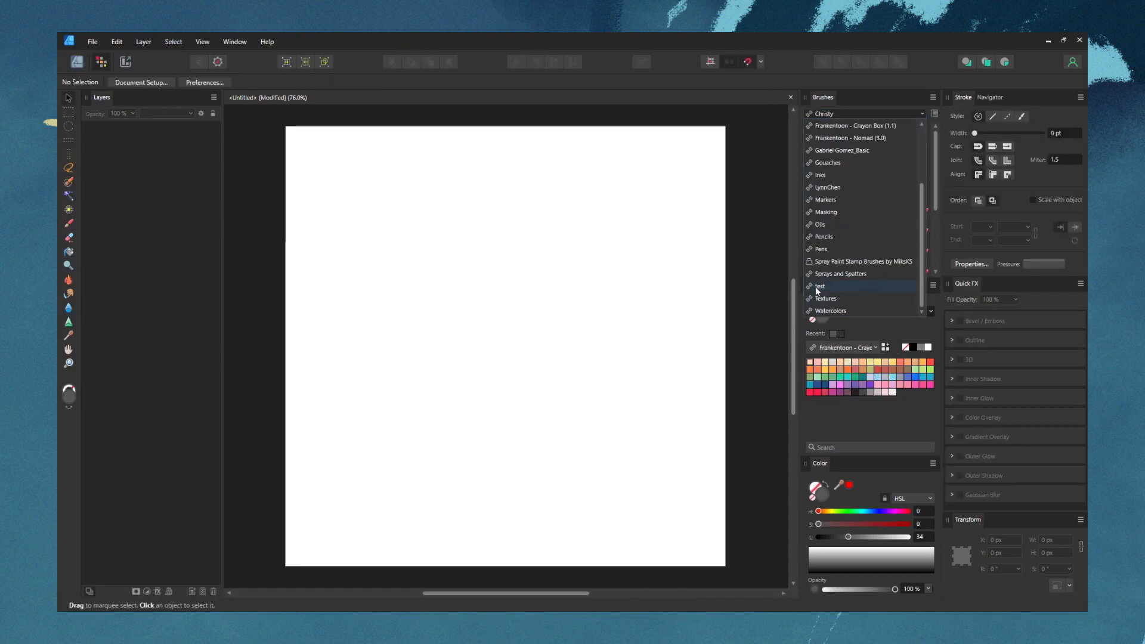
click(823, 287)
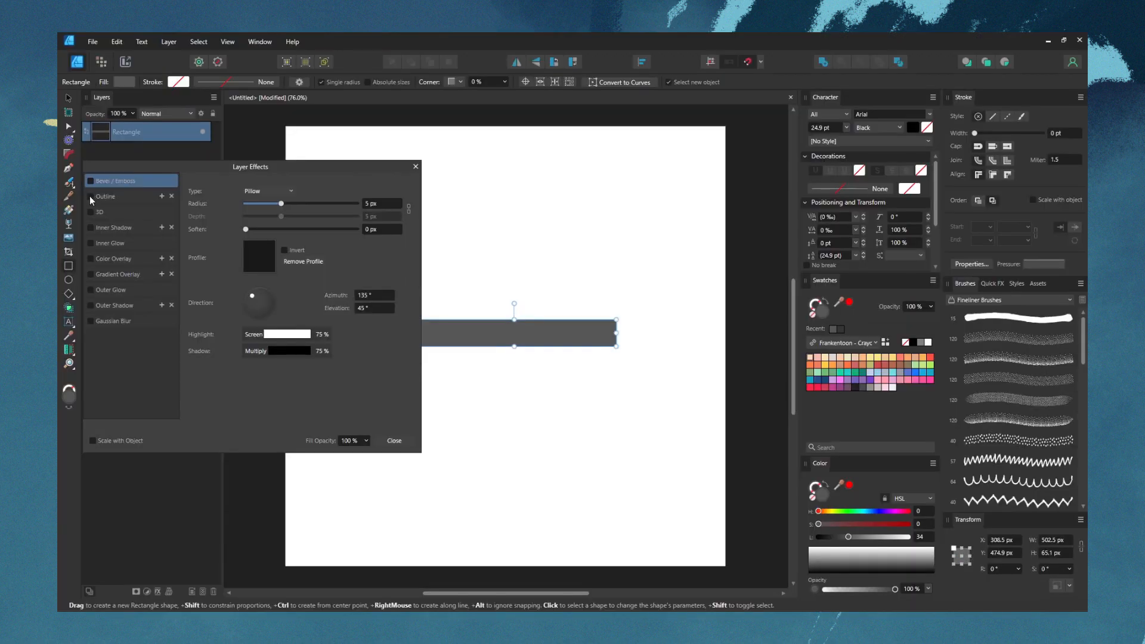
Try an outside Outline effect on the rectangle with a 4.3 px radius and a dark grey colour of lightness 22
click(90, 196)
click(124, 196)
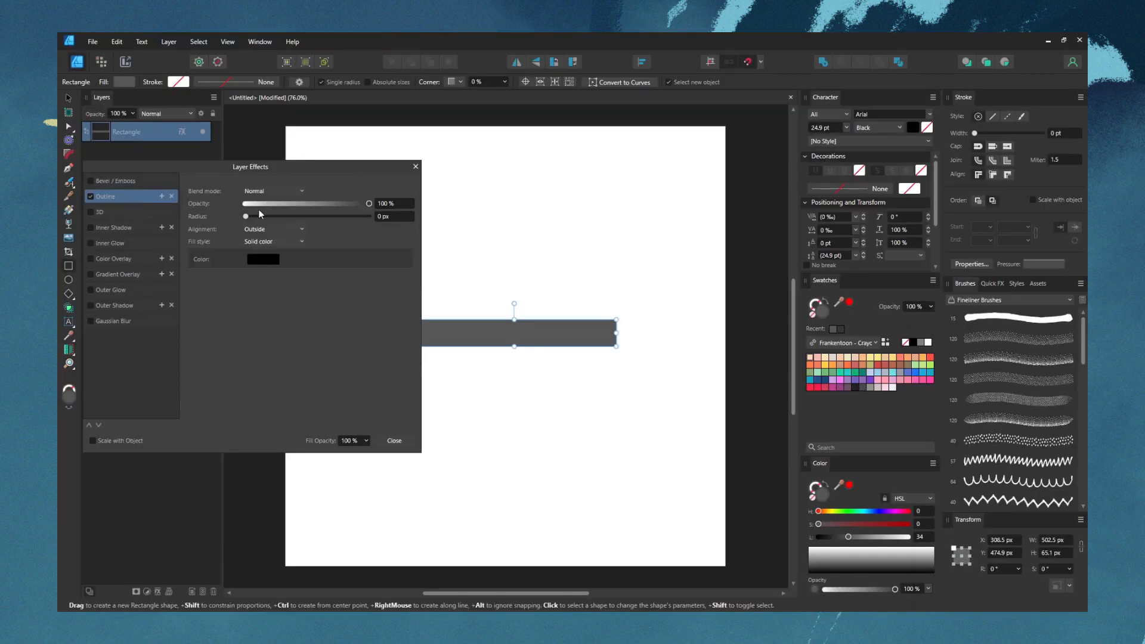
drag(295, 215, 283, 217)
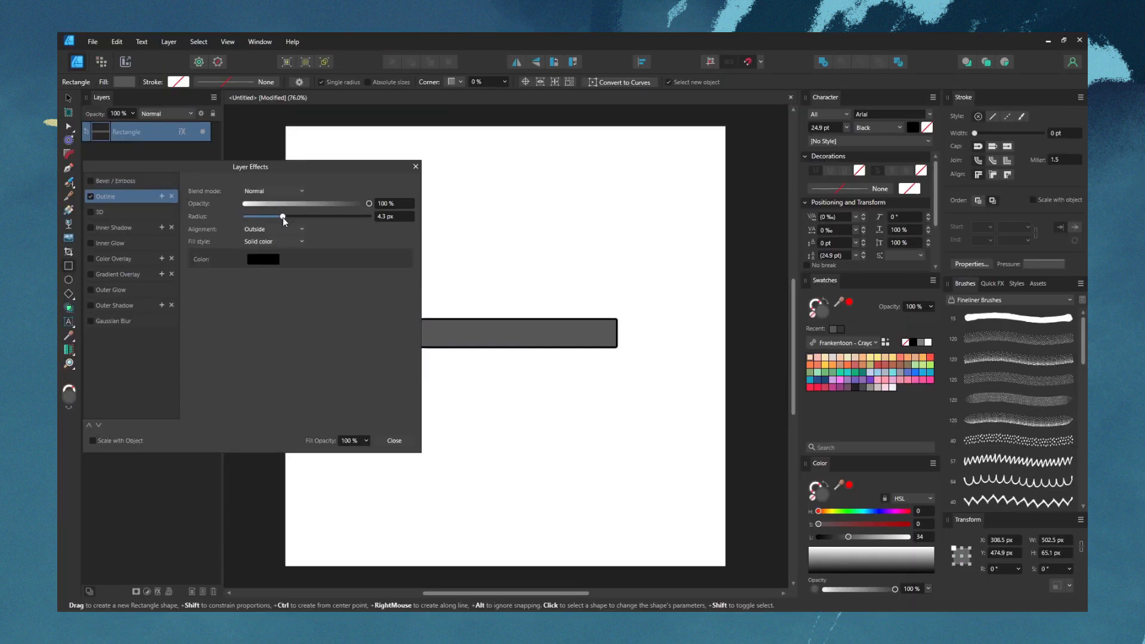
click(263, 264)
drag(243, 319, 235, 321)
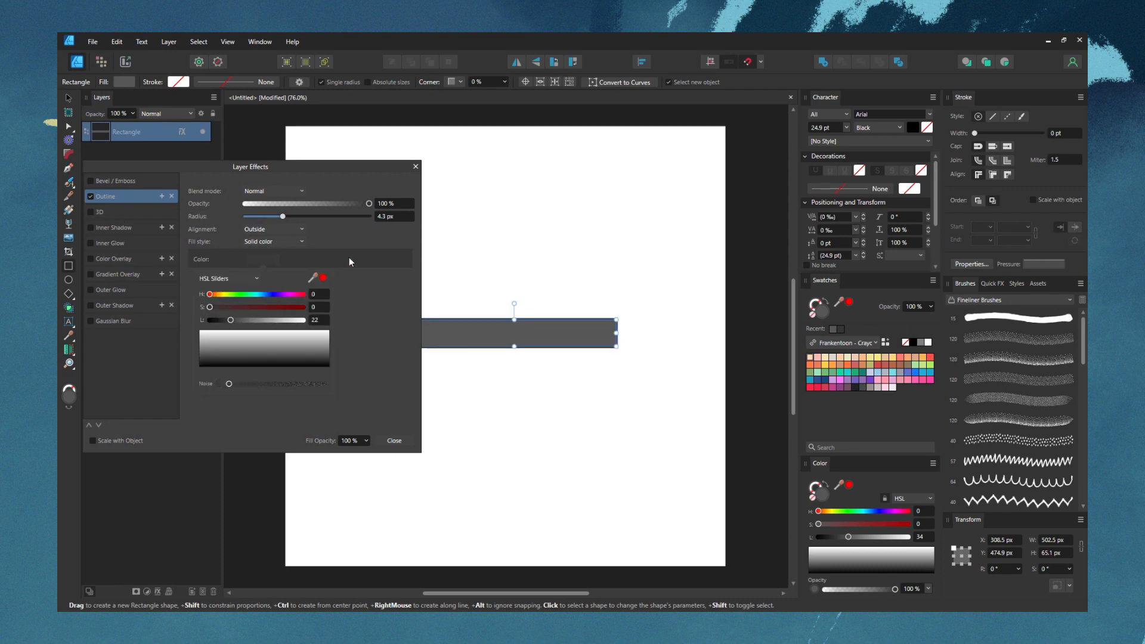
Try a second Outline effect on the rectangle with a 9.1 px radius and a grey colour of lightness 48, and leave the layer effects
click(162, 197)
click(129, 213)
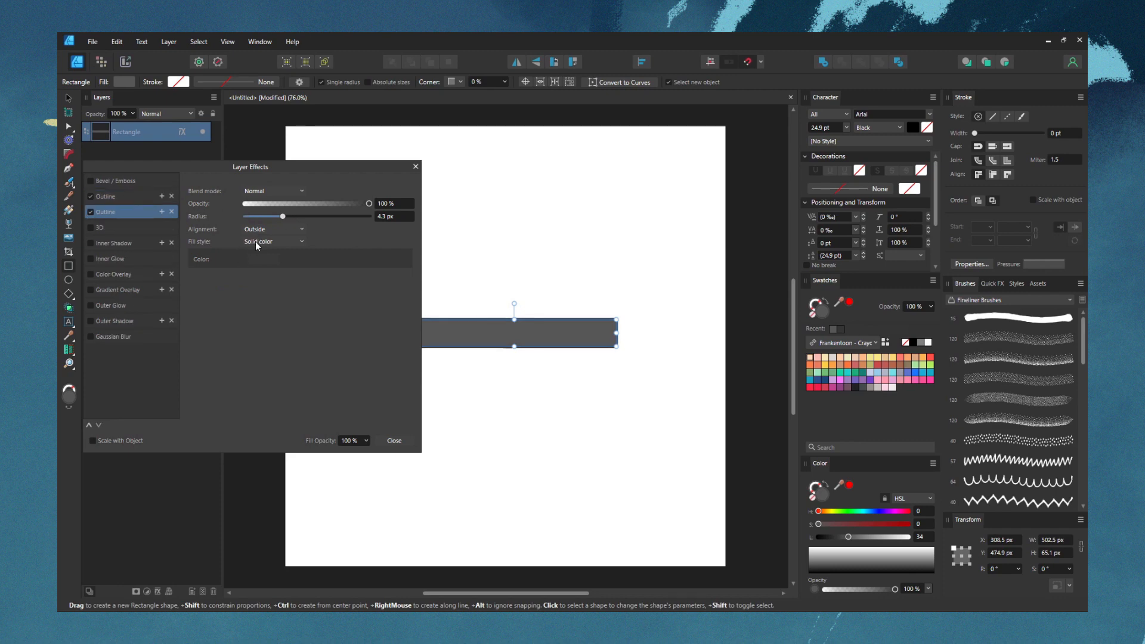
click(279, 259)
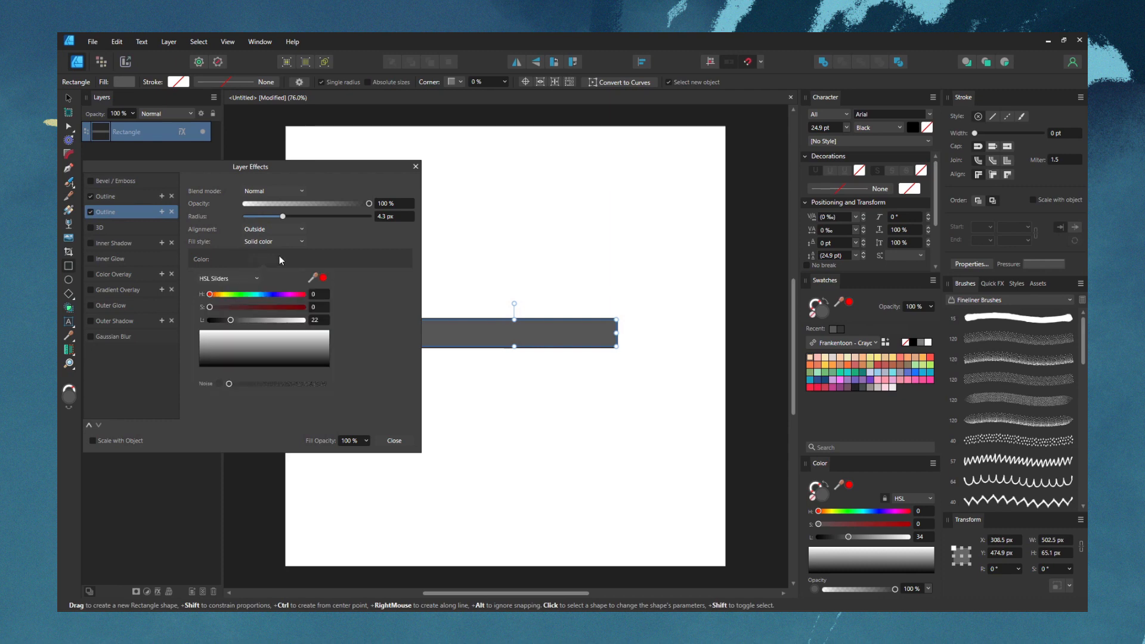
mouse_move(233, 325)
mouse_down()
mouse_move(245, 320)
mouse_move(228, 322)
mouse_up()
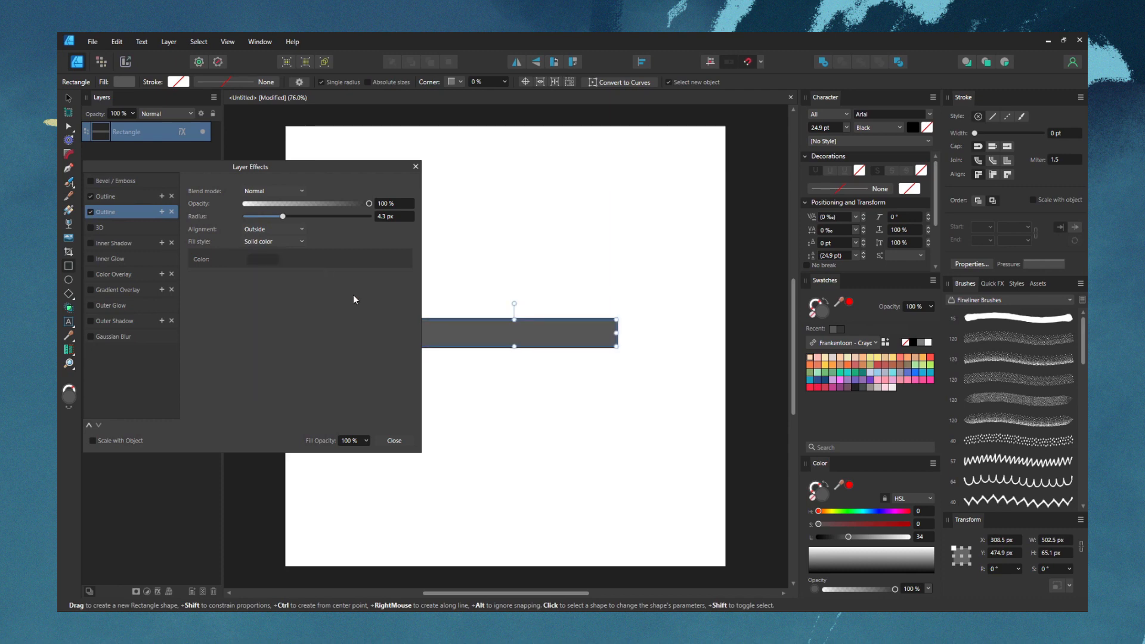
drag(284, 217, 299, 217)
click(259, 257)
drag(238, 322, 254, 323)
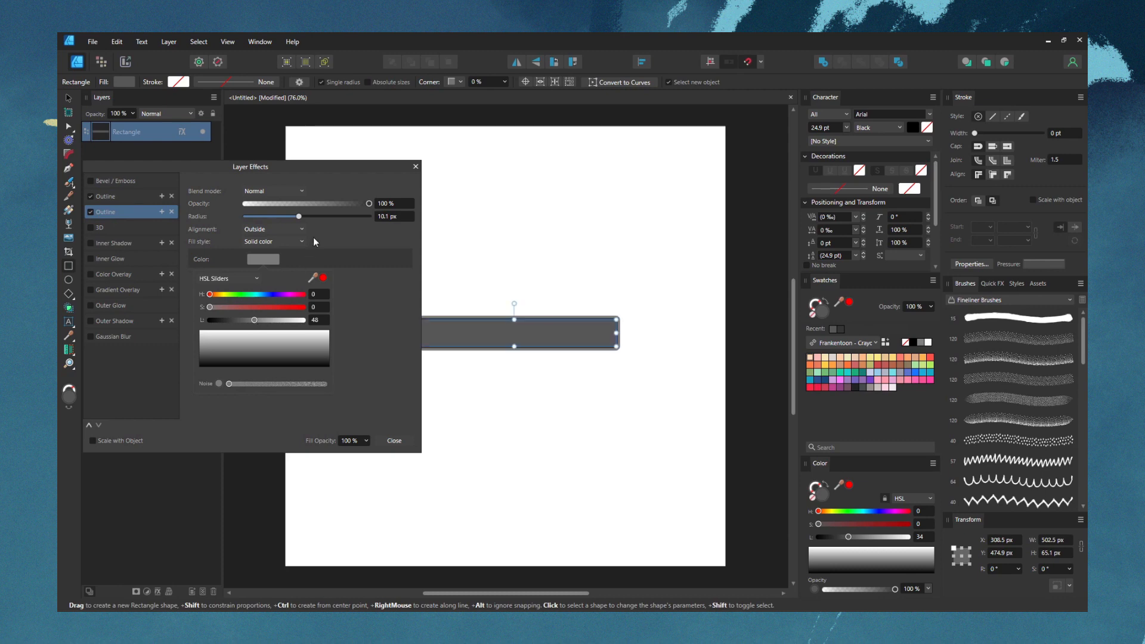
mouse_move(297, 217)
mouse_down()
mouse_move(281, 217)
mouse_move(297, 218)
mouse_up()
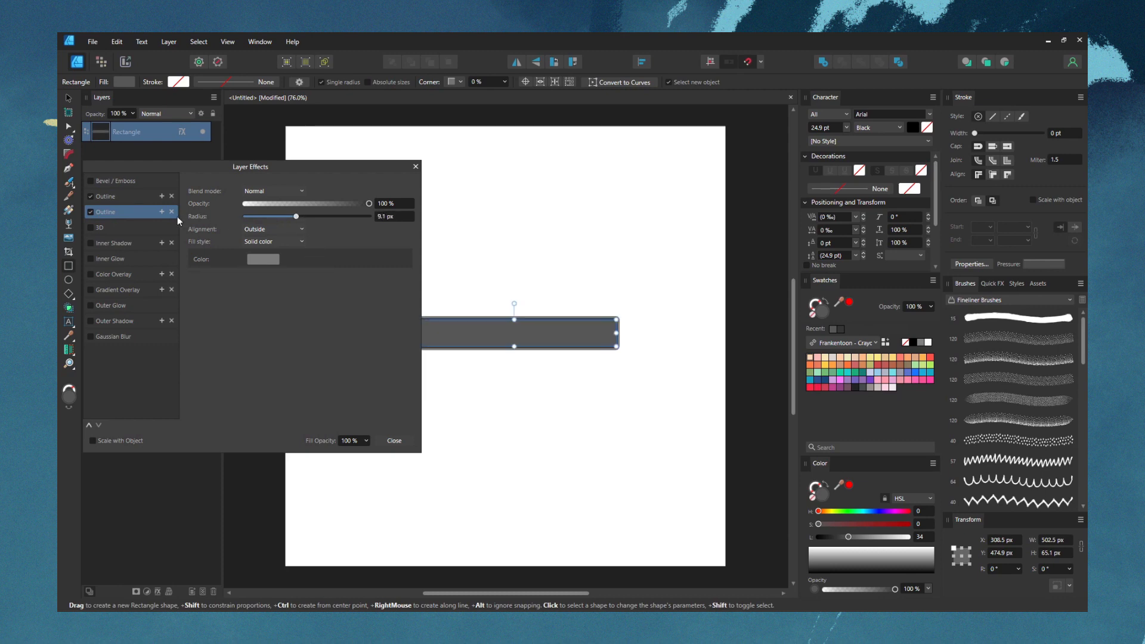
key(Escape)
Set the drawing scale to 1:10 and measure the rectangle's area and perimeter with the Area Tool
click(70, 351)
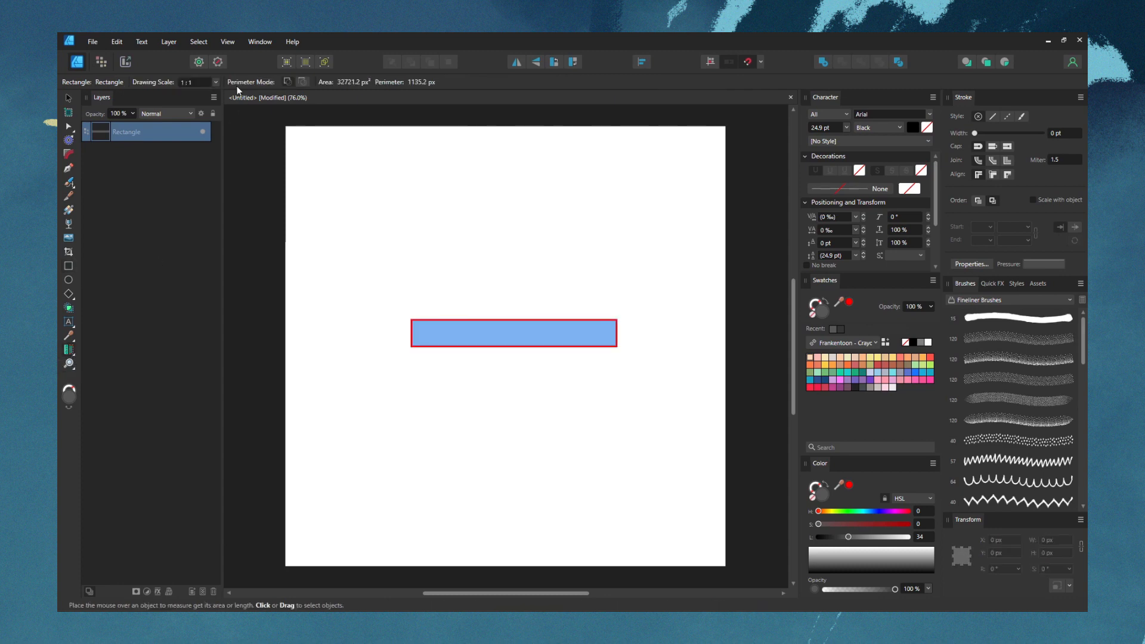
click(216, 83)
click(199, 106)
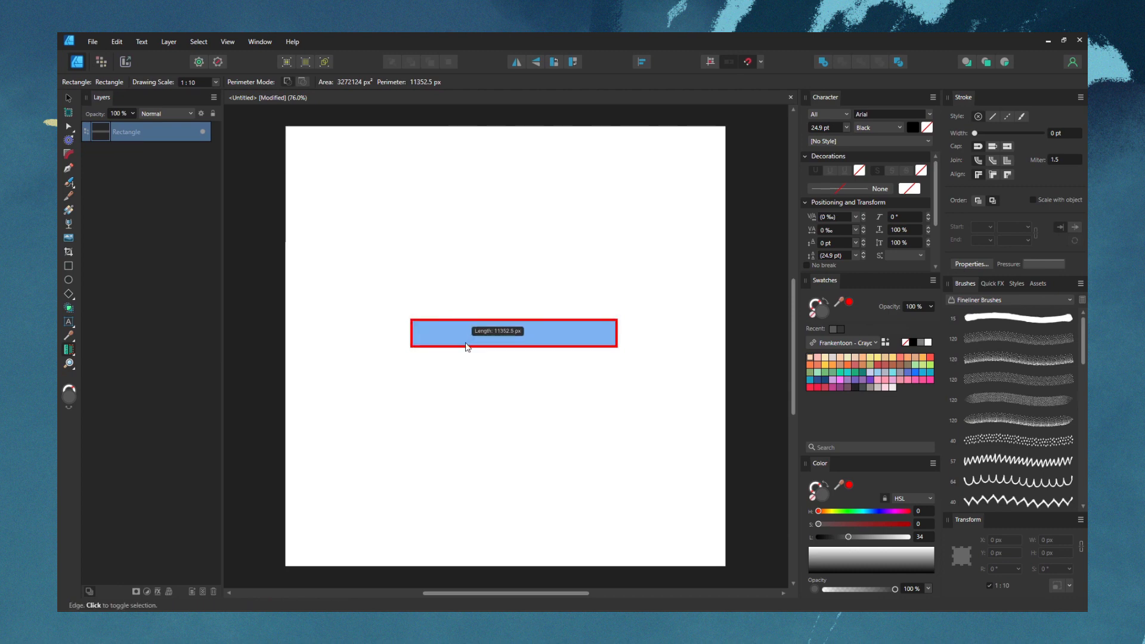
click(468, 338)
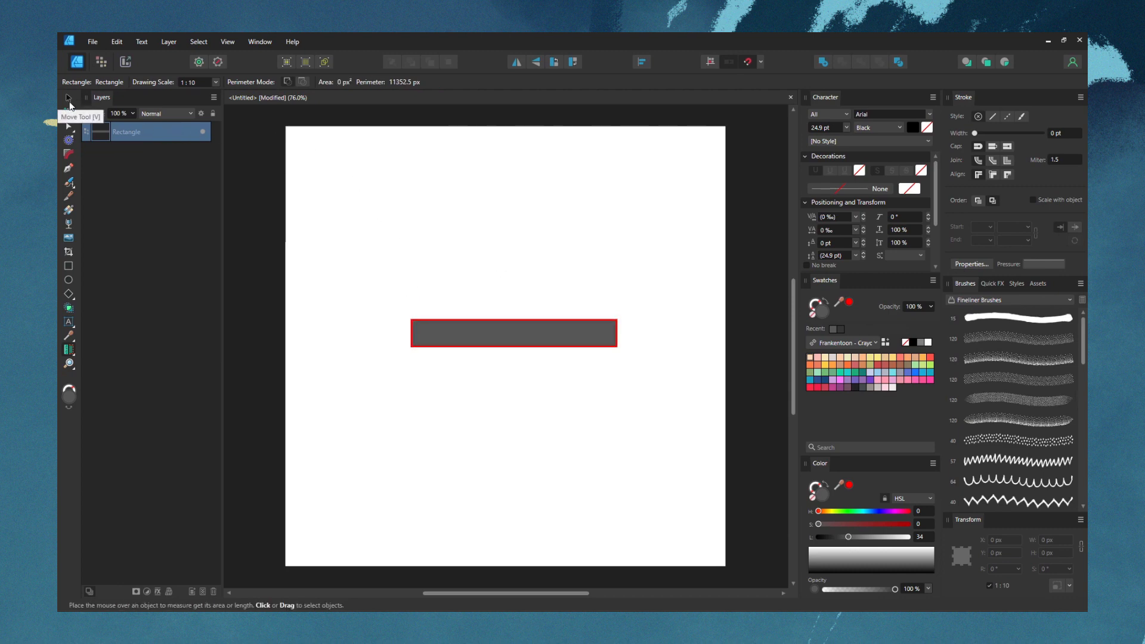
Measure the rectangle's width from its left edge to its right edge with the Measure Tool
click(68, 350)
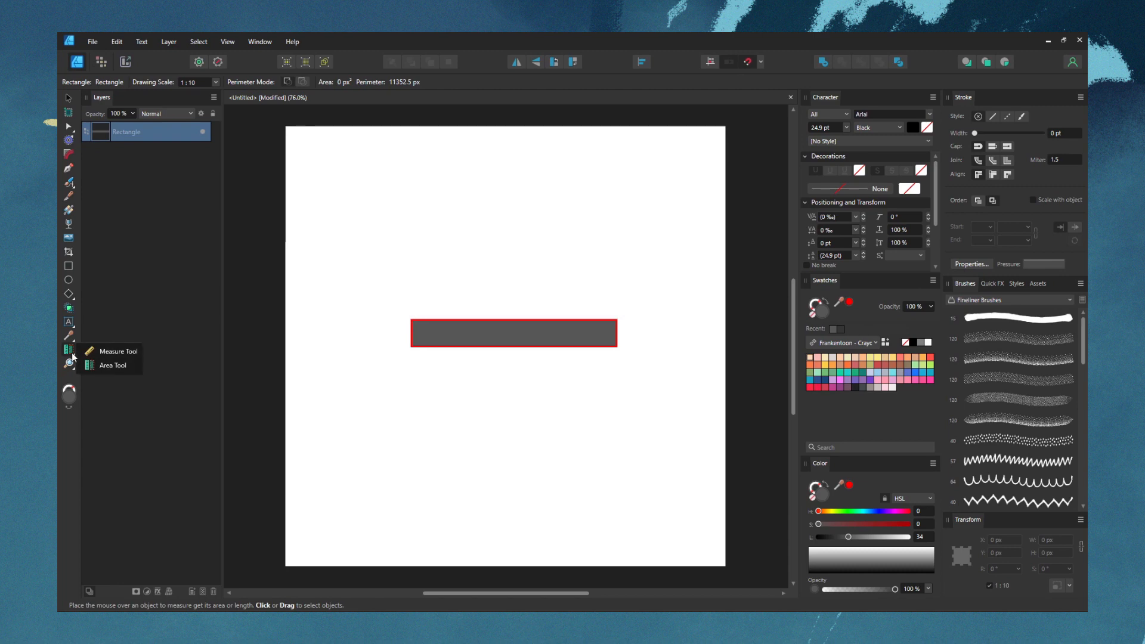
click(118, 351)
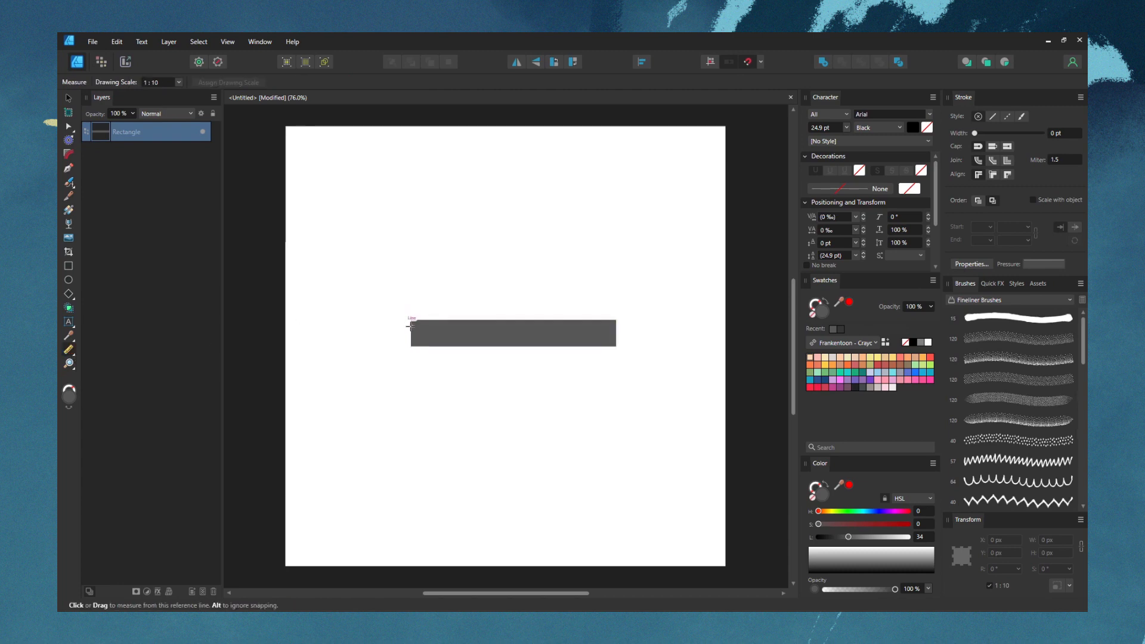
drag(412, 325, 635, 332)
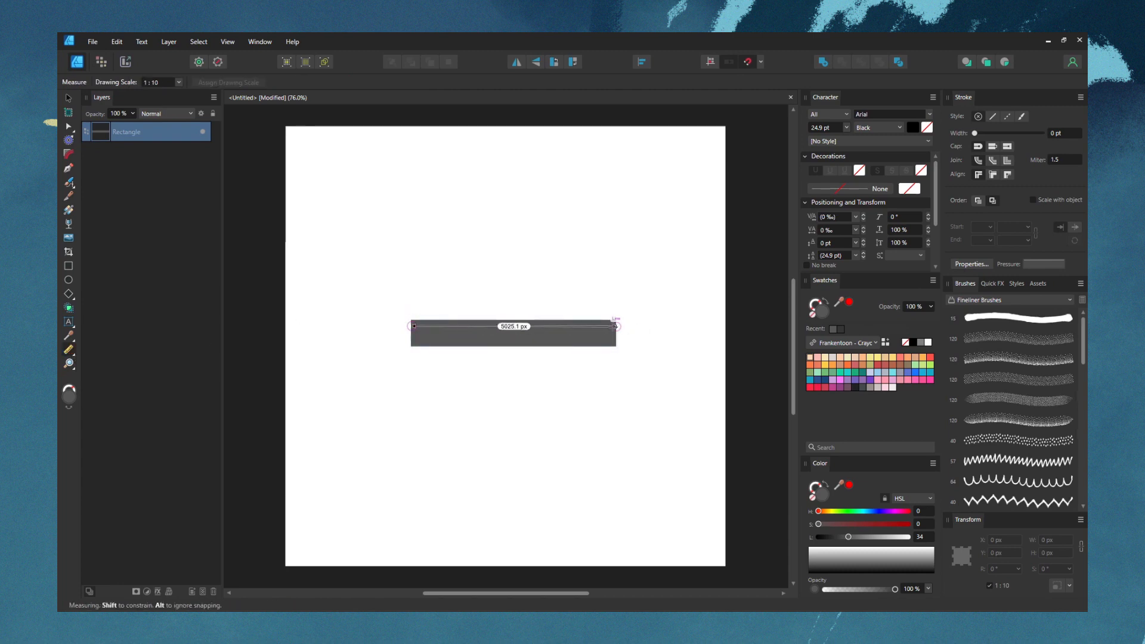